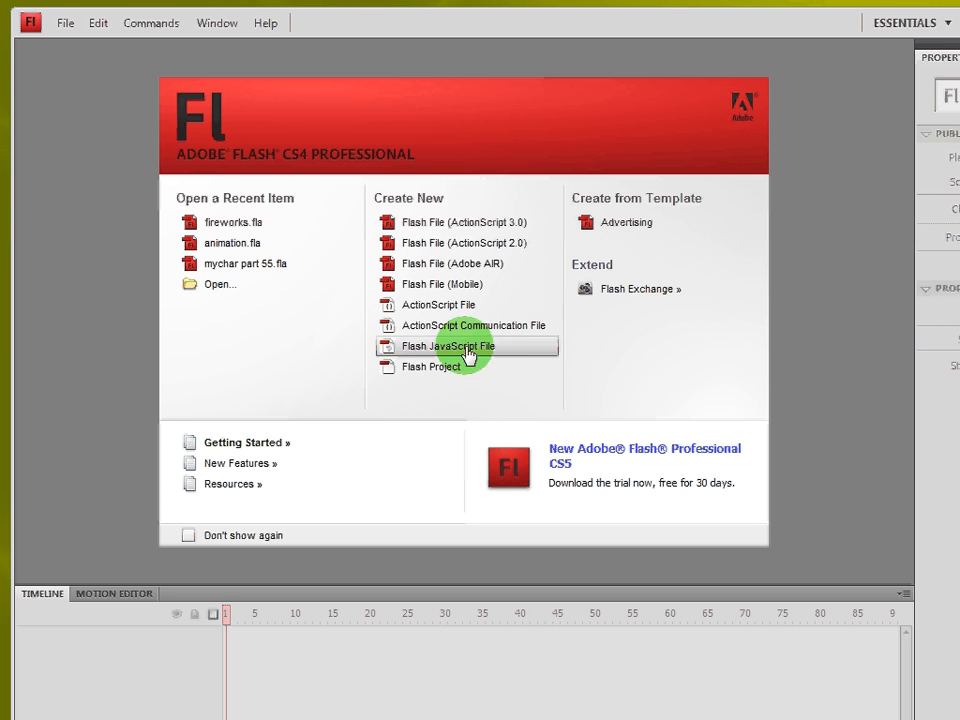
Step: Create a new Flash File (ActionScript 2.0) document from the Welcome screen
{"action": "left_click", "coordinate": [447, 252]}
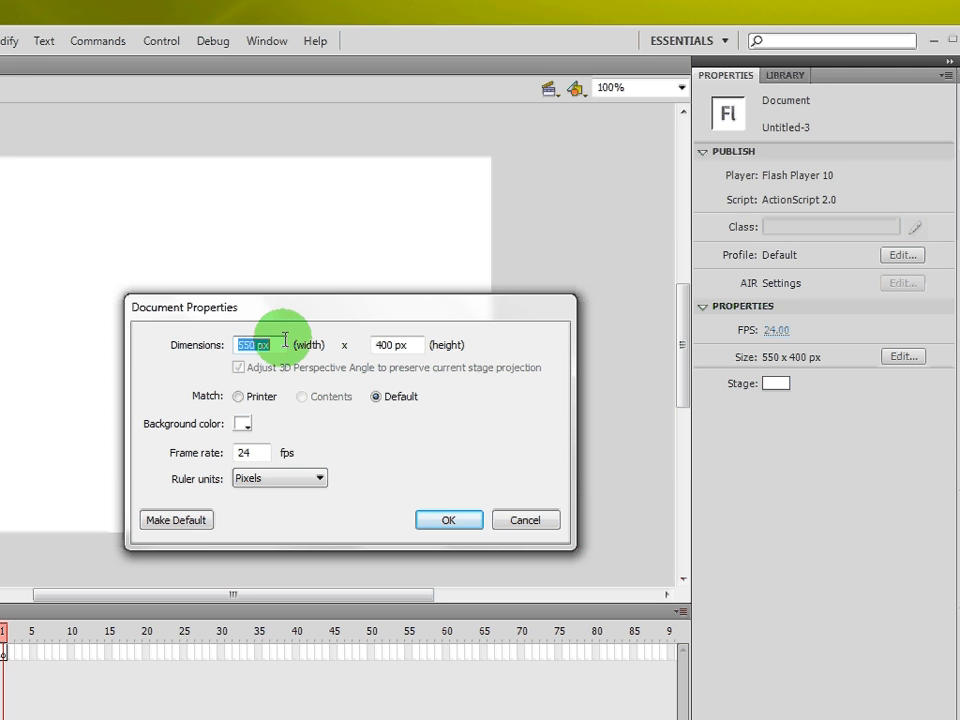
Step: Set the stage size to 800 x 600 px in Document Properties, then zoom out
{"action": "type", "text": "800"}
{"action": "key", "text": "Tab"}
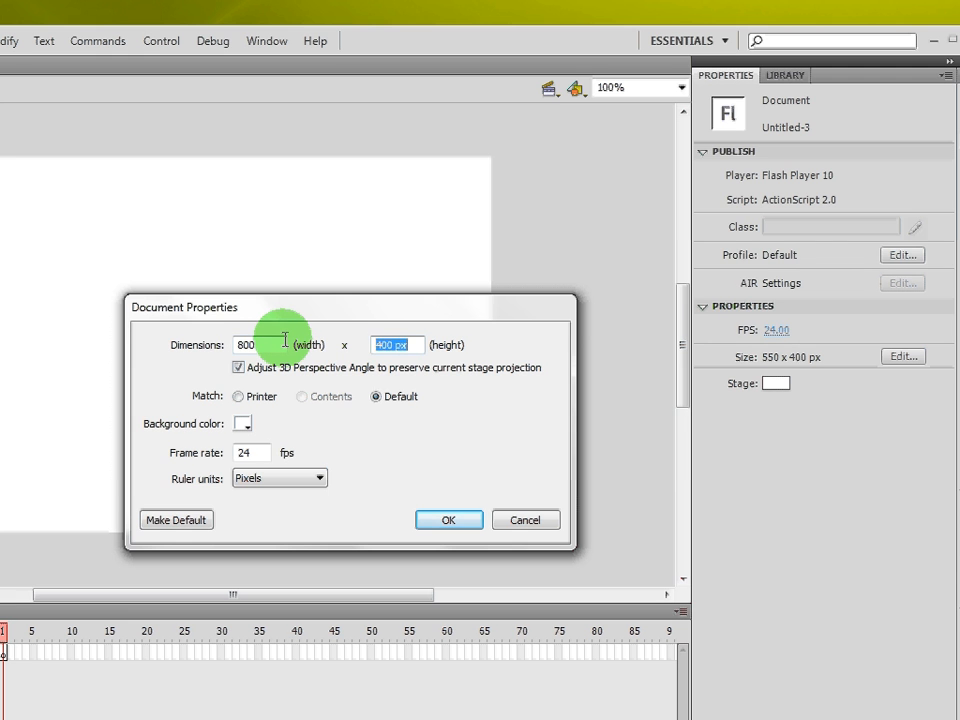
{"action": "type", "text": "600"}
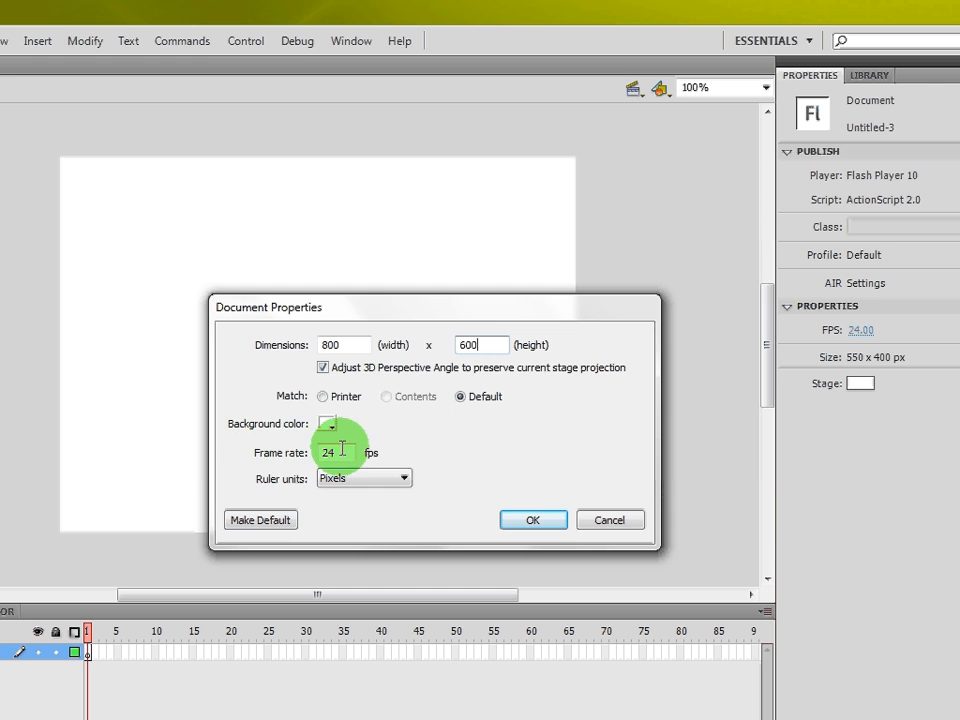
{"action": "left_click", "coordinate": [508, 520]}
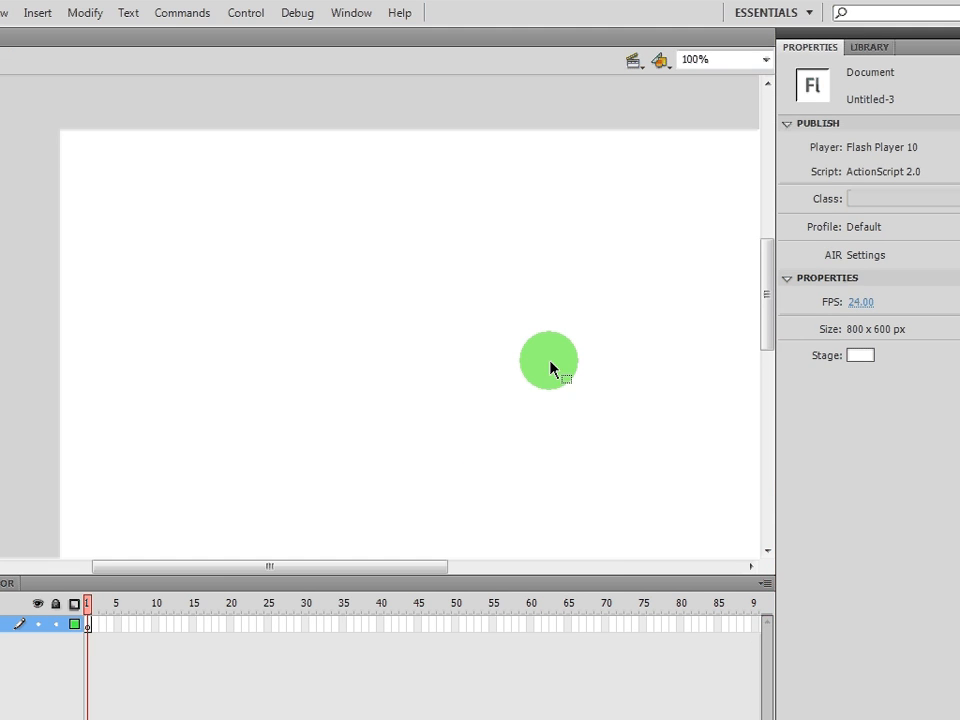
{"action": "key", "text": "ctrl+minus"}
Step: Return the view to 100%, enlarge the stage area, and select the Rectangle Tool
{"action": "key", "text": "ctrl+equal"}
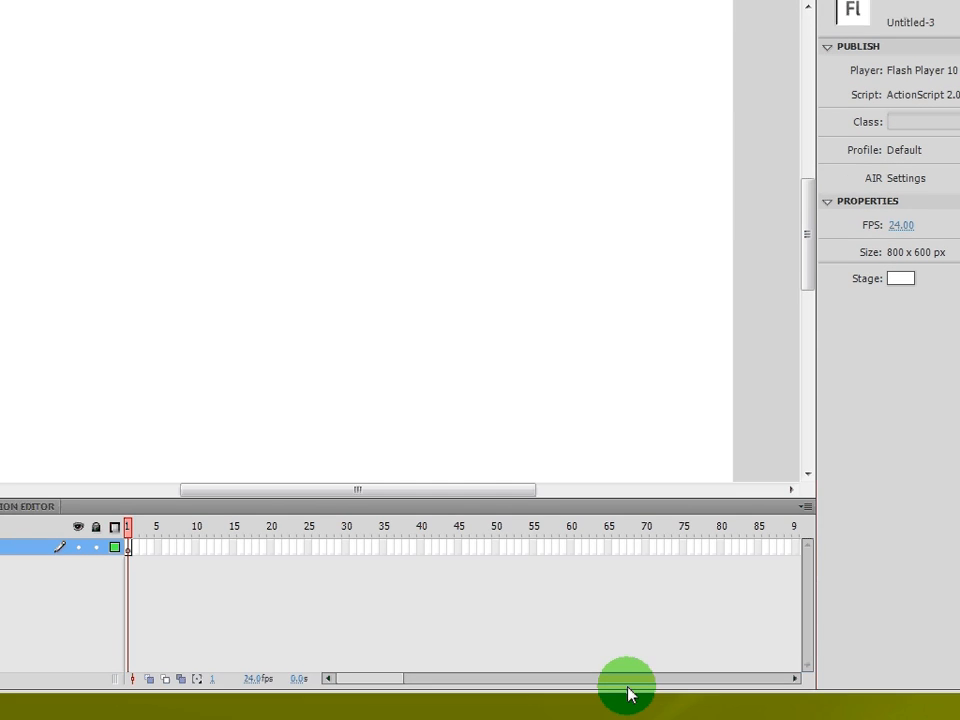
{"action": "left_click_drag", "start_coordinate": [622, 669], "coordinate": [620, 685]}
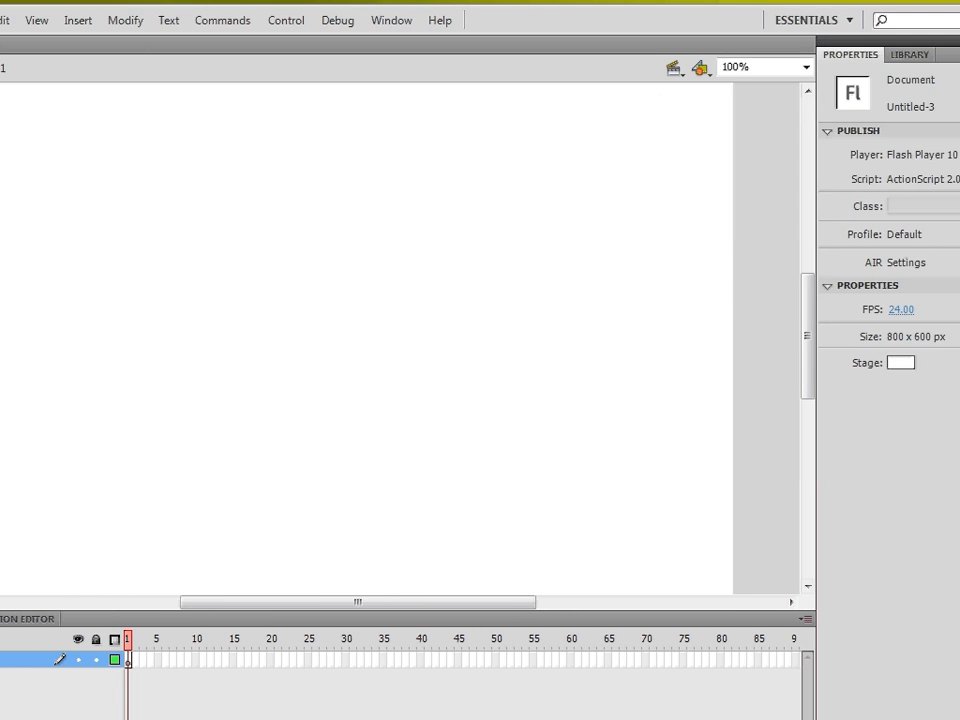
{"action": "left_click", "coordinate": [856, 258]}
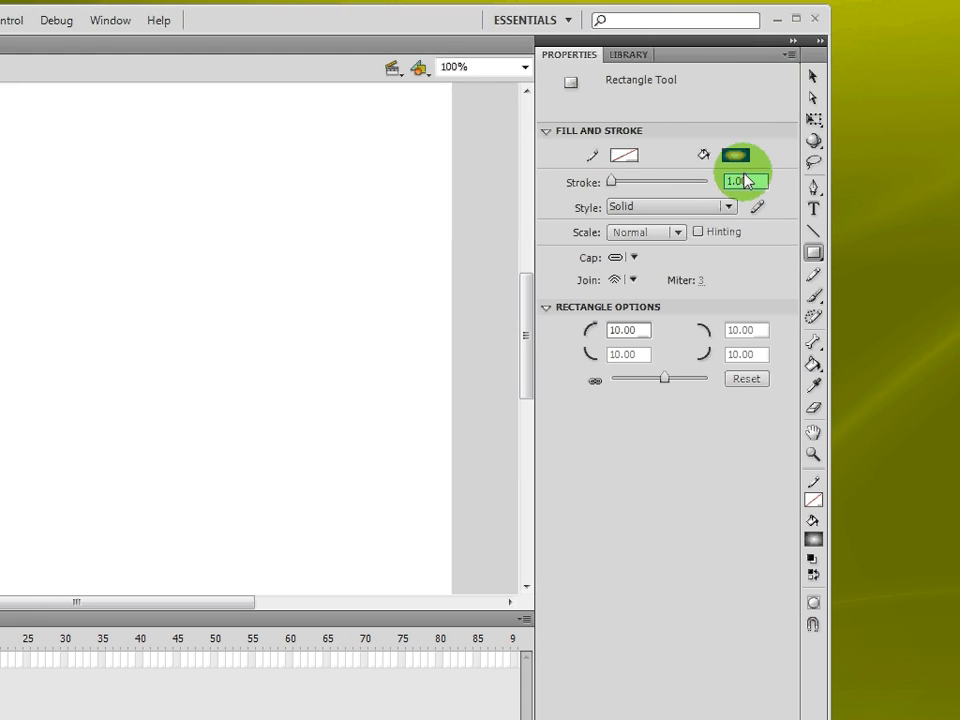
Step: Set the rectangle fill to a linear black-to-white gradient and select the 10.00 corner radius
{"action": "left_click", "coordinate": [735, 155]}
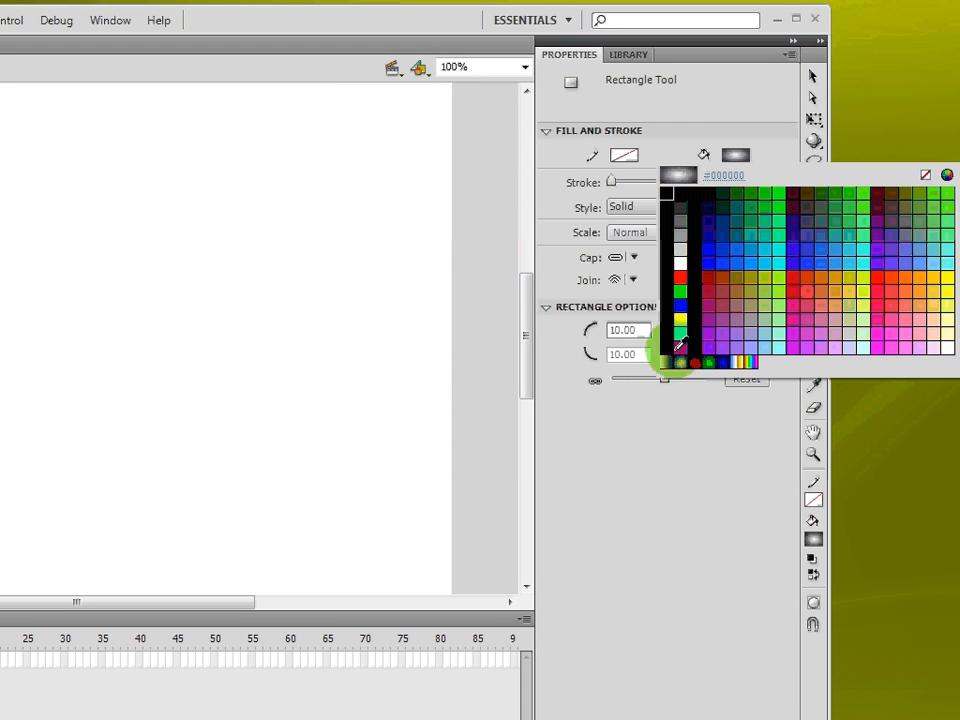
{"action": "left_click", "coordinate": [665, 361]}
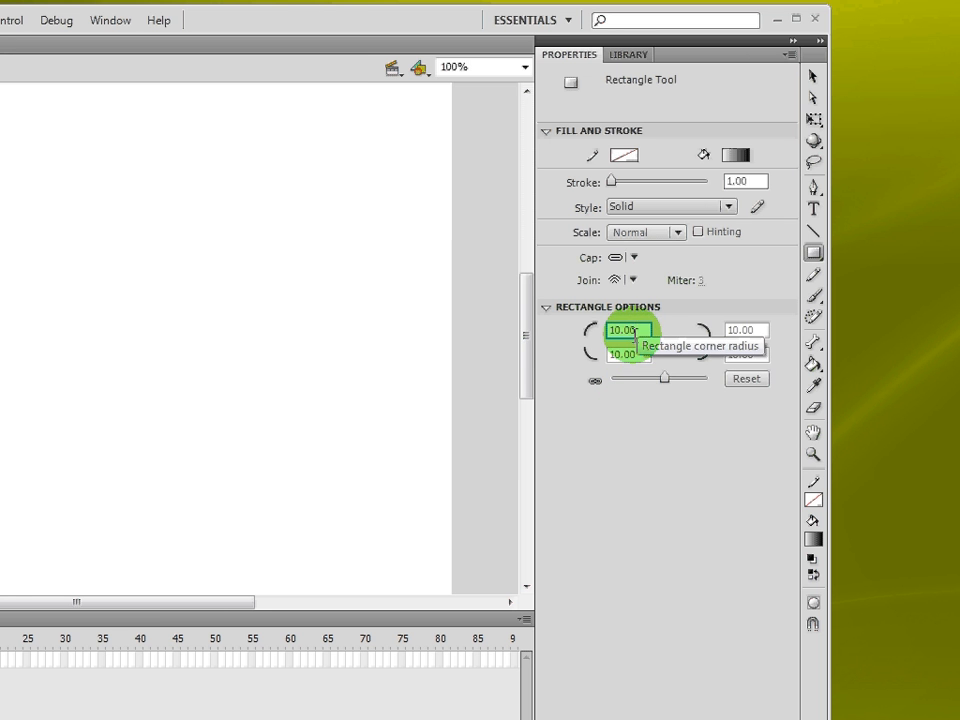
{"action": "left_click", "coordinate": [630, 330]}
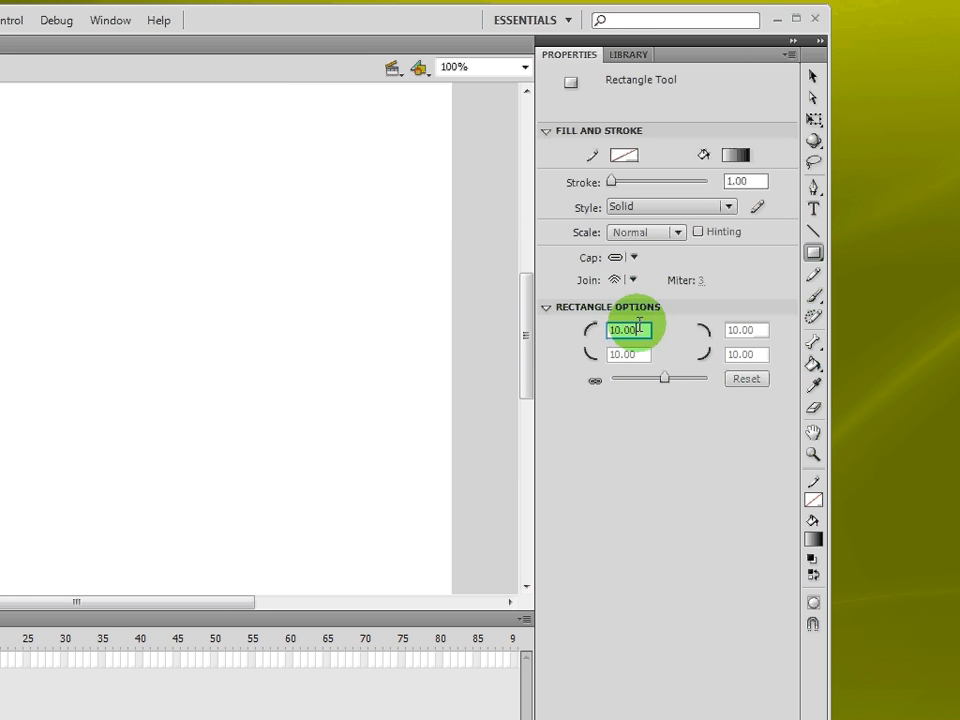
{"action": "left_click_drag", "start_coordinate": [638, 330], "coordinate": [598, 328]}
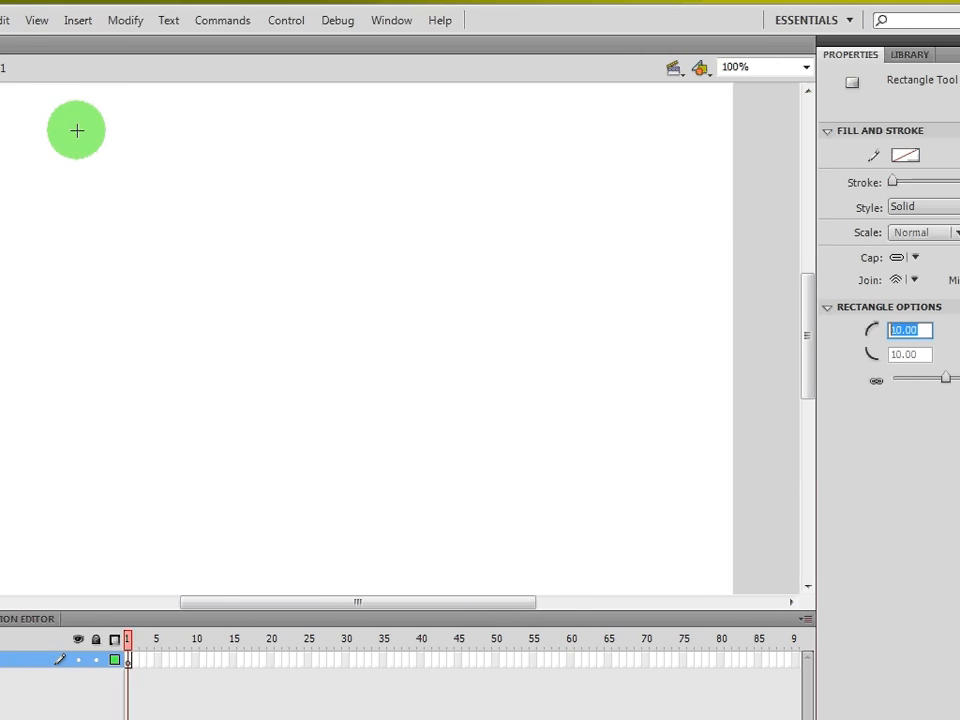
Step: Draw a gradient rounded rectangle and rotate it 90° so the black side is on top
{"action": "left_click_drag", "start_coordinate": [39, 133], "coordinate": [100, 202]}
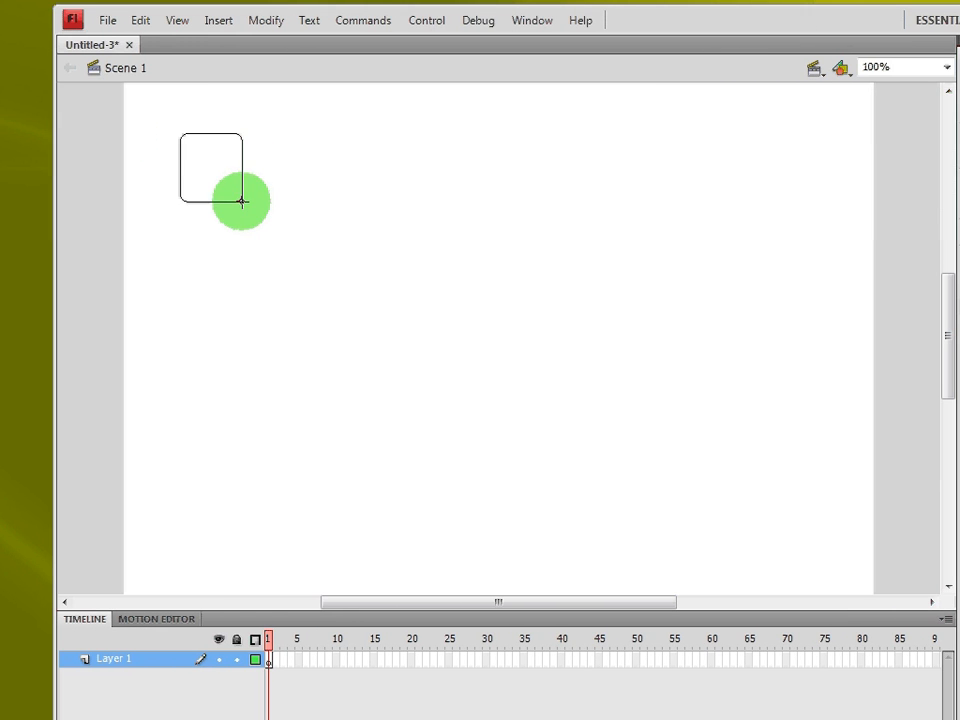
{"action": "left_click_drag", "start_coordinate": [241, 201], "coordinate": [242, 202]}
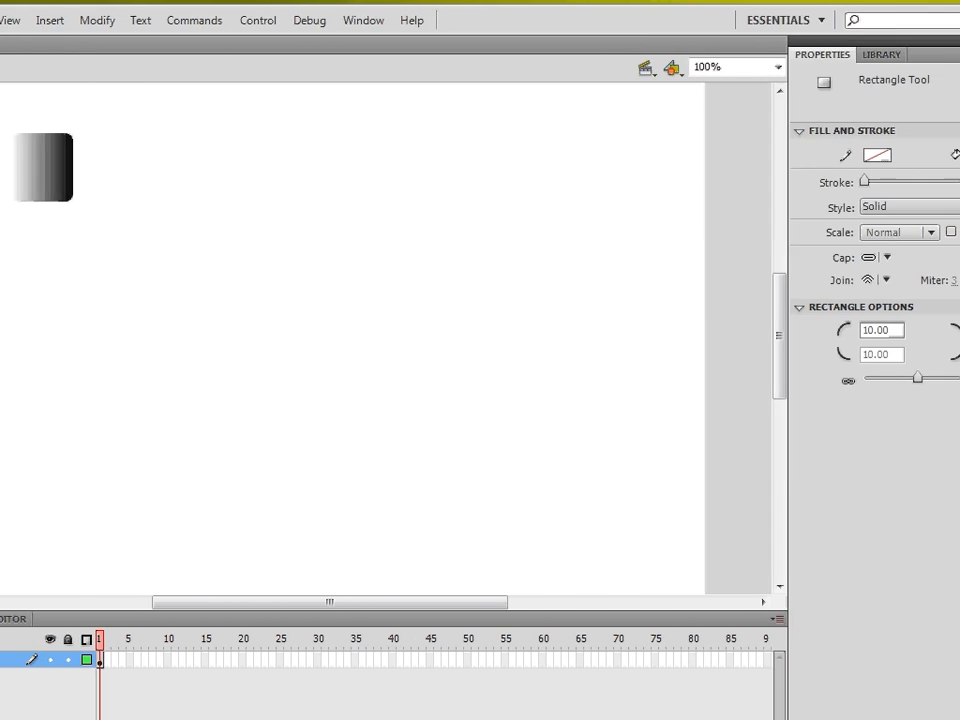
{"action": "left_click", "coordinate": [926, 121]}
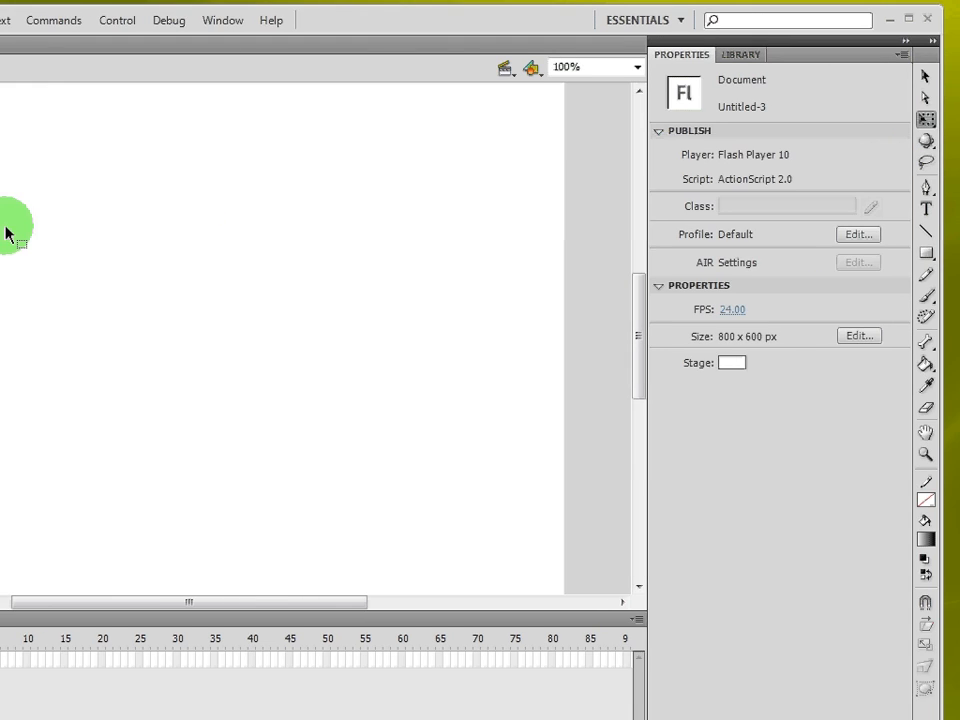
{"action": "left_click", "coordinate": [71, 170]}
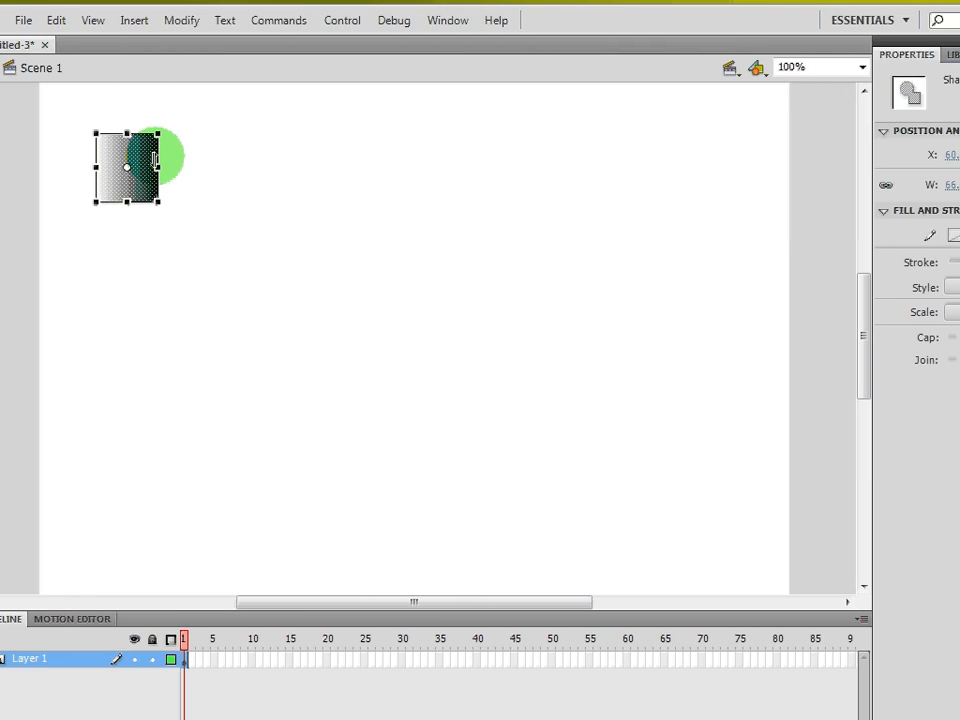
{"action": "left_click_drag", "start_coordinate": [161, 124], "coordinate": [76, 114]}
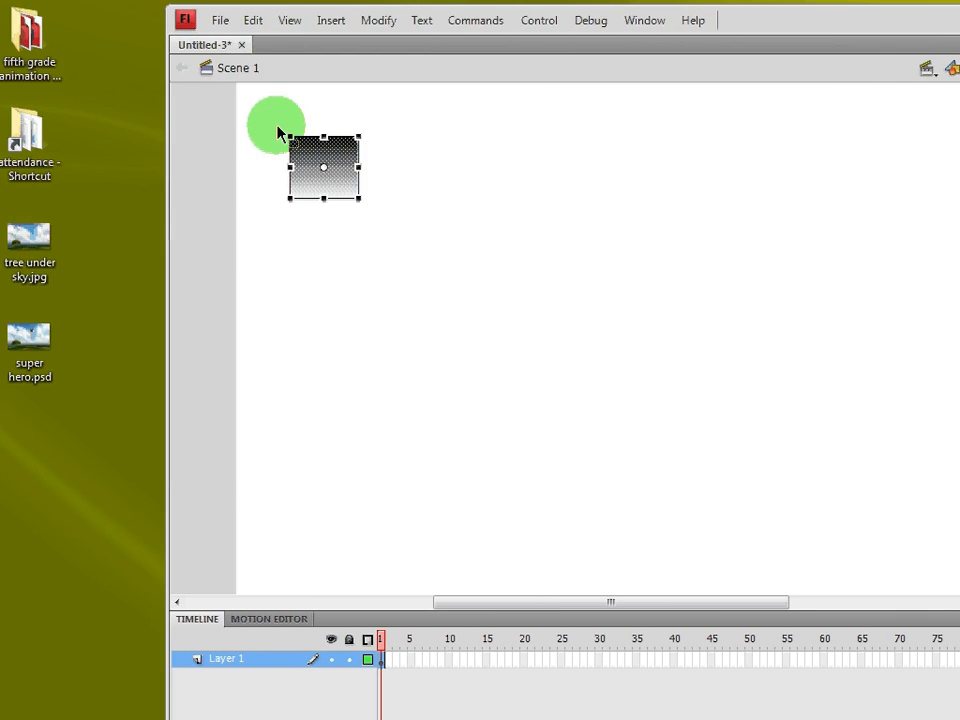
Step: Move the rectangle to the stage top and stretch it into a thin bar 726.2 px wide
{"action": "left_click_drag", "start_coordinate": [350, 170], "coordinate": [895, 145]}
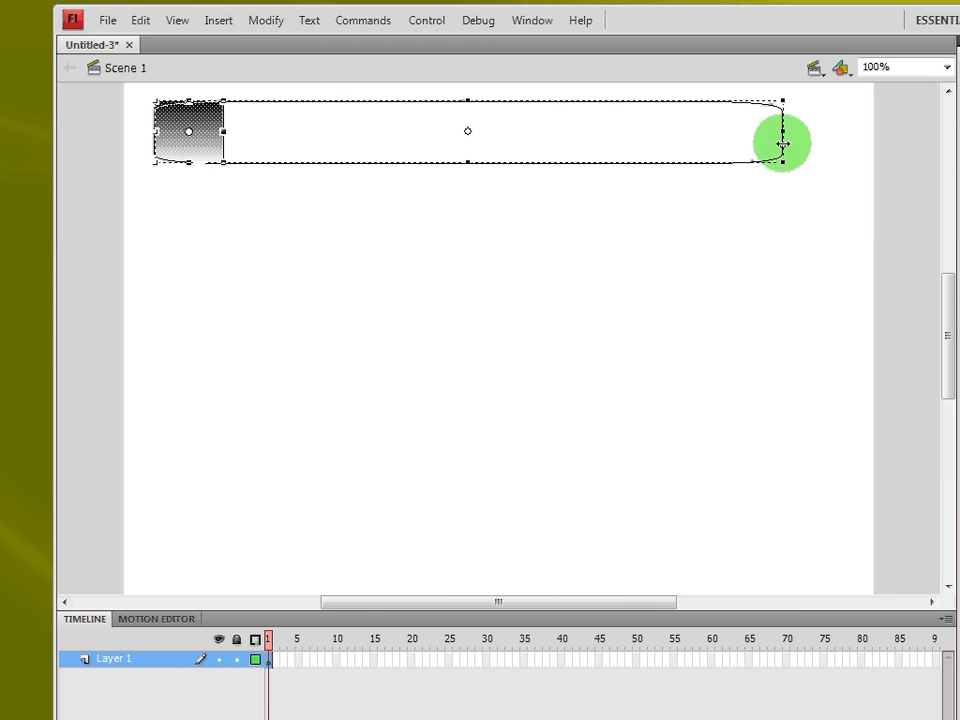
{"action": "left_click_drag", "start_coordinate": [783, 145], "coordinate": [788, 145]}
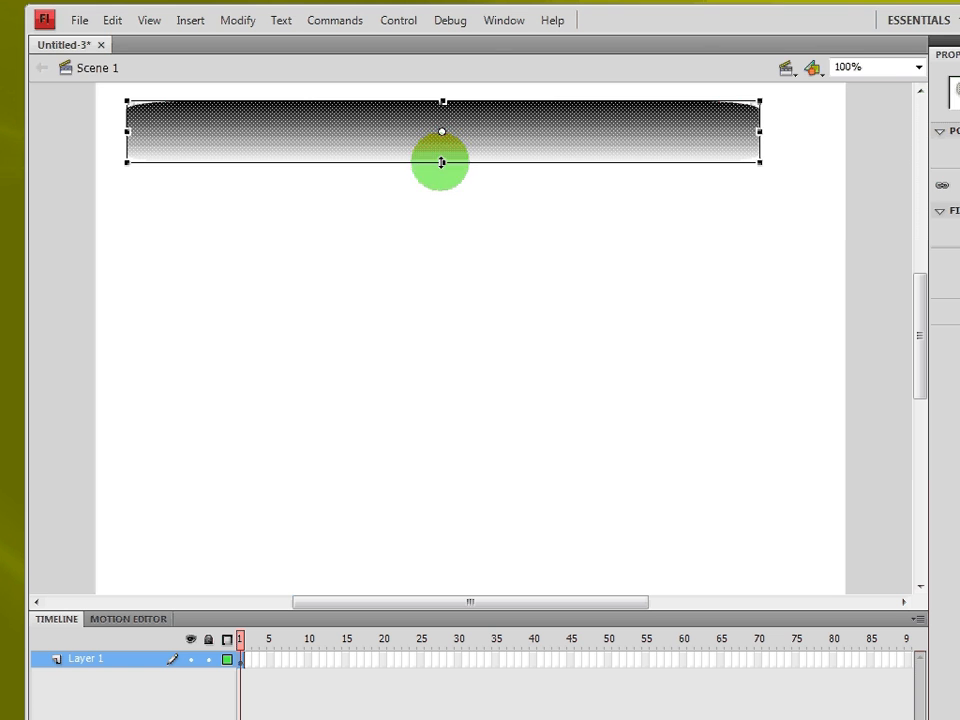
{"action": "left_click_drag", "start_coordinate": [441, 162], "coordinate": [444, 150]}
{"action": "left_click", "coordinate": [470, 208]}
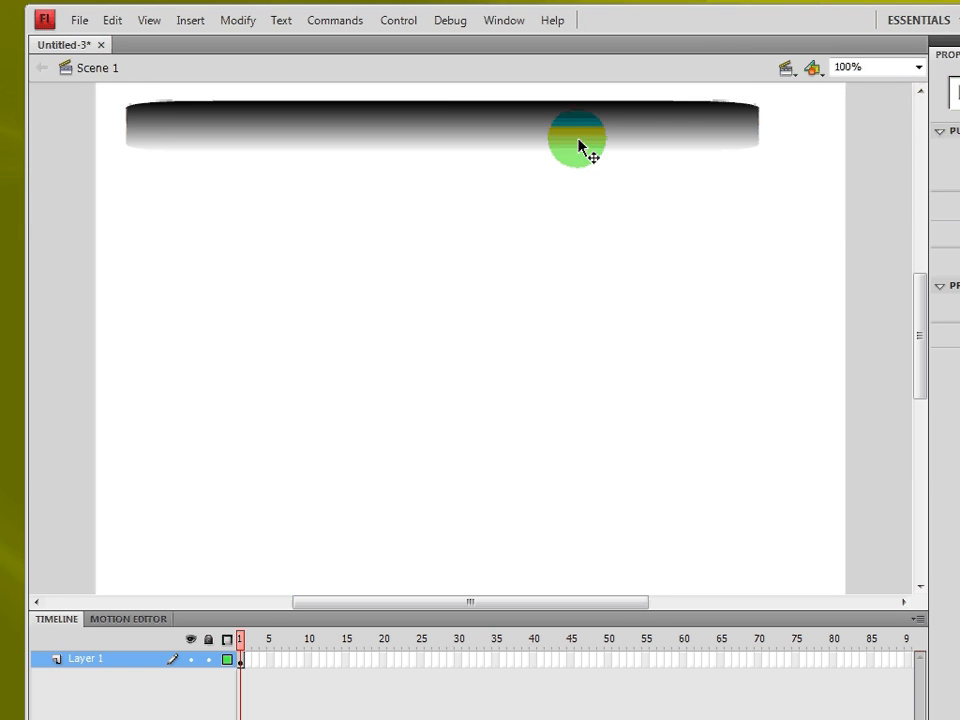
{"action": "left_click", "coordinate": [578, 147]}
{"action": "left_click_drag", "start_coordinate": [760, 126], "coordinate": [808, 126]}
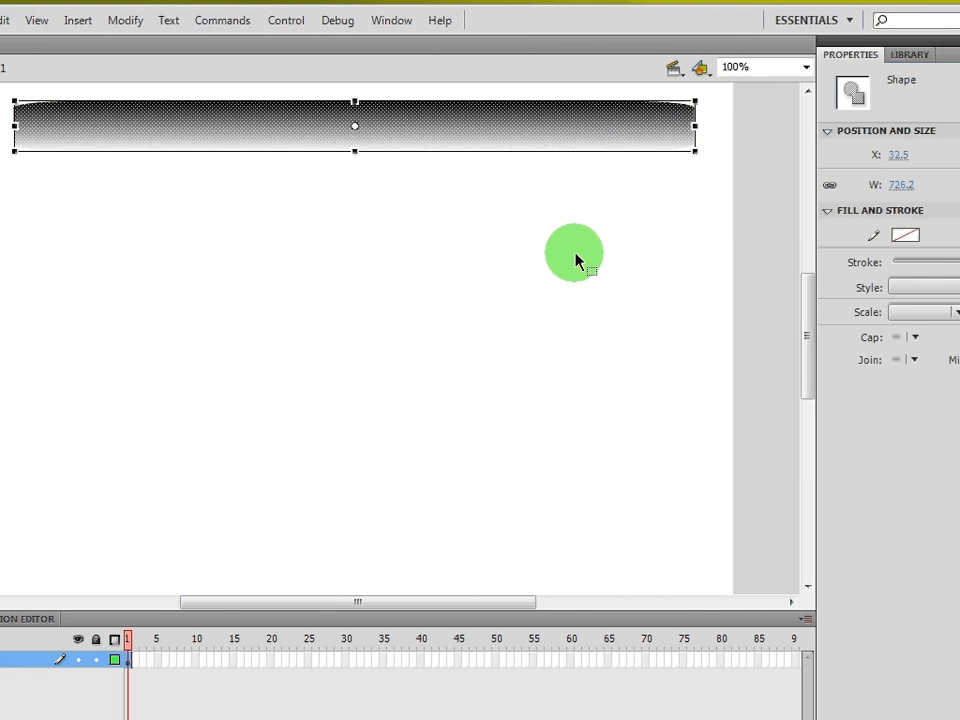
{"action": "left_click", "coordinate": [575, 260]}
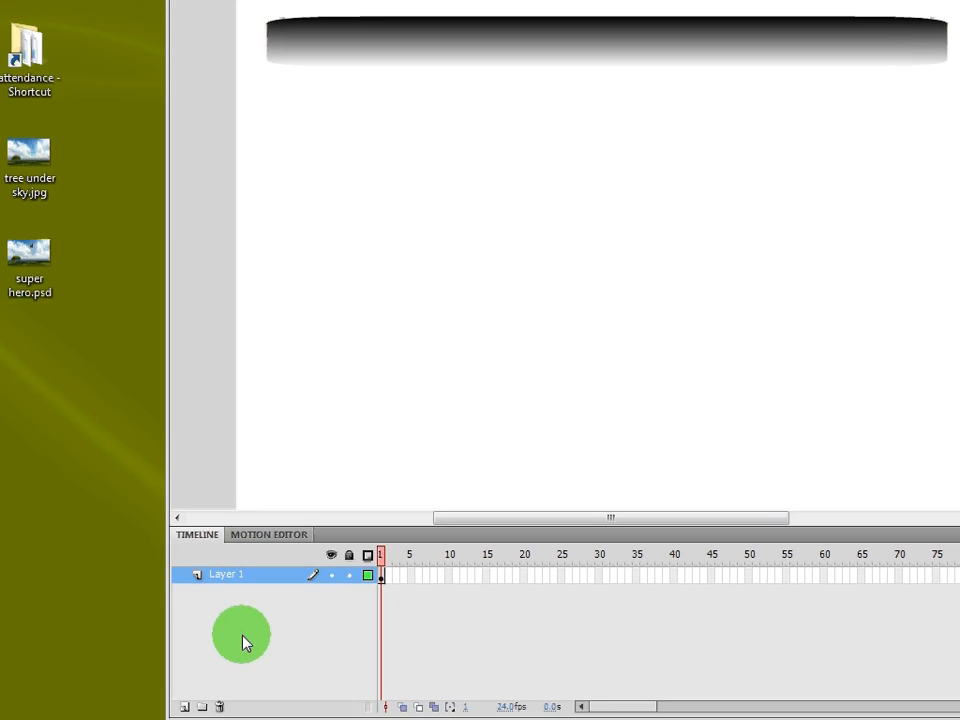
Step: Rename Layer 1 to PULL DOWN MENU and add a new layer above it
{"action": "left_click", "coordinate": [123, 662]}
{"action": "double_click", "coordinate": [240, 541]}
{"action": "type", "text": "PUL"}
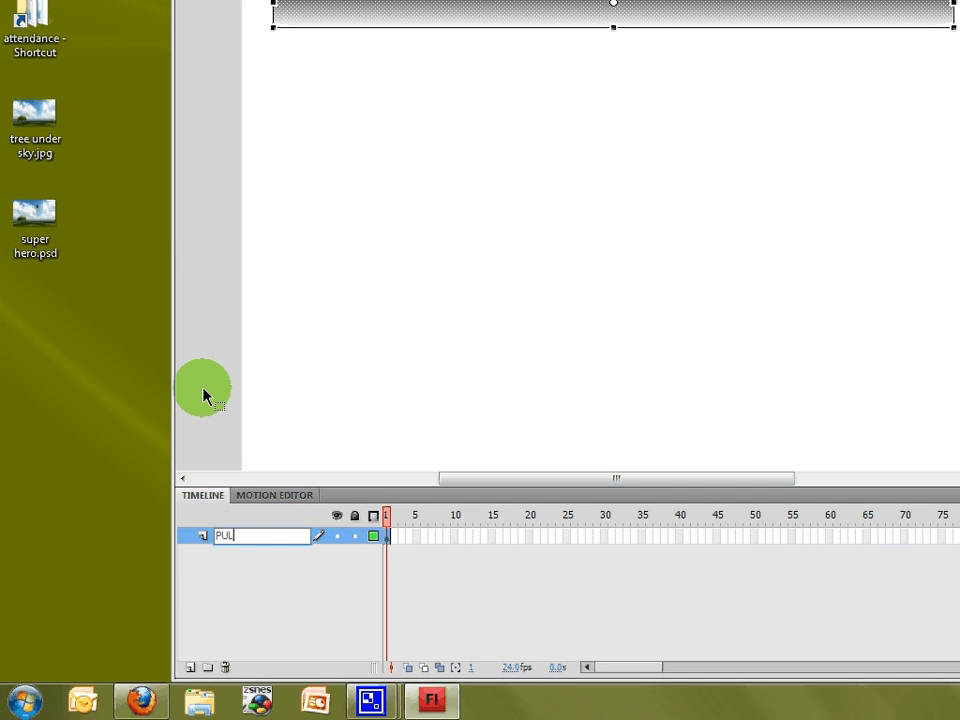
{"action": "type", "text": "L DOWN MENU"}
{"action": "left_click", "coordinate": [203, 395]}
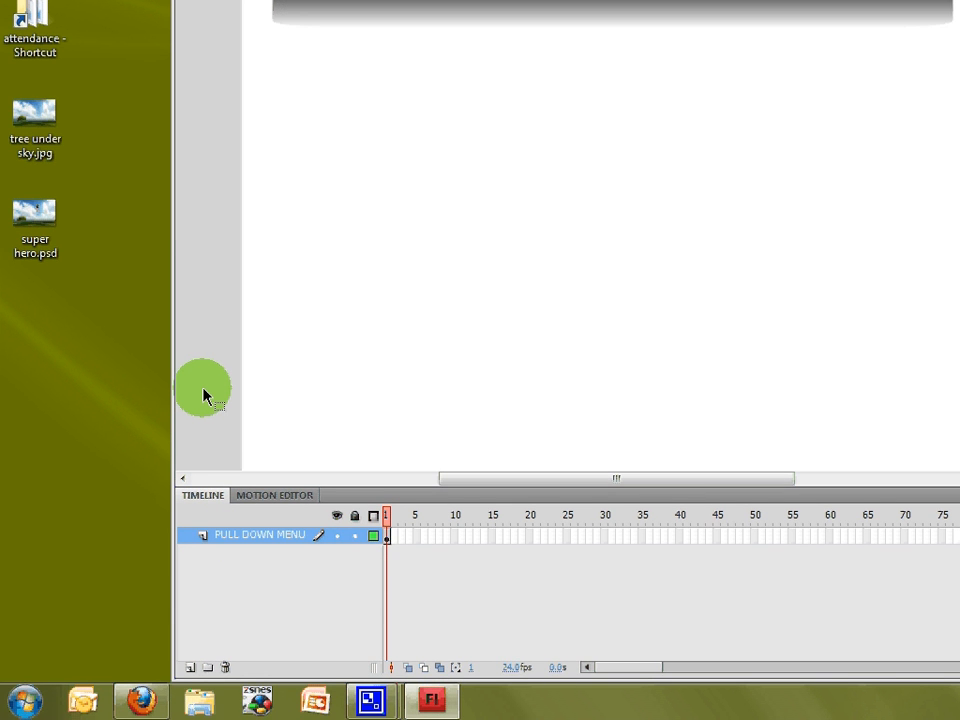
{"action": "left_click", "coordinate": [190, 668]}
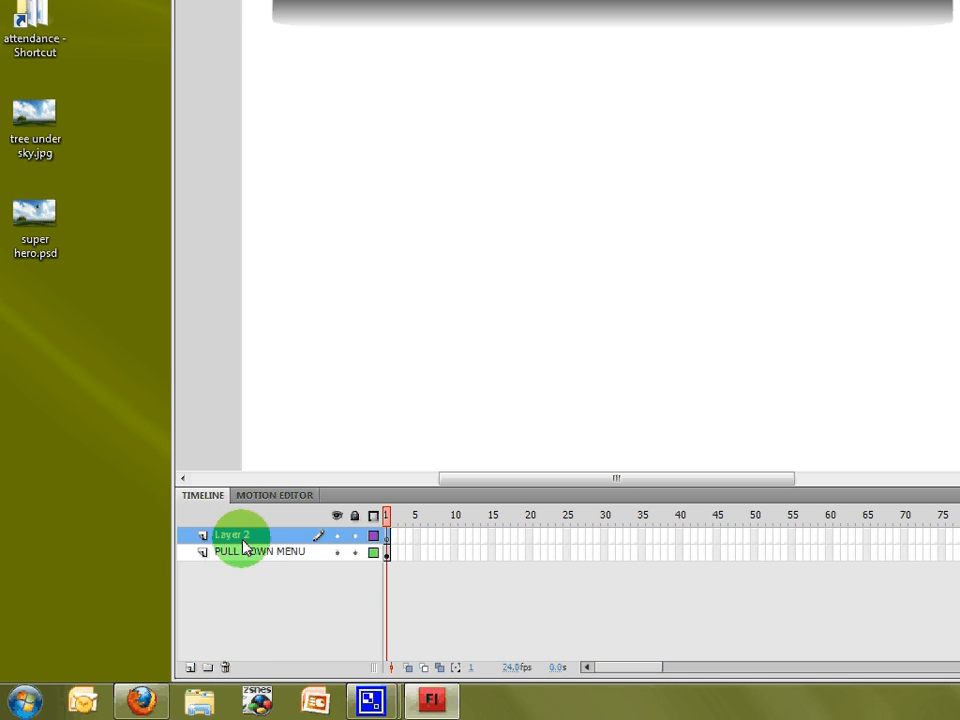
Step: Rename the bottom layer to MENU BAR and Layer 2 to DROP DOWN MENU
{"action": "left_click", "coordinate": [255, 553]}
{"action": "double_click", "coordinate": [268, 552]}
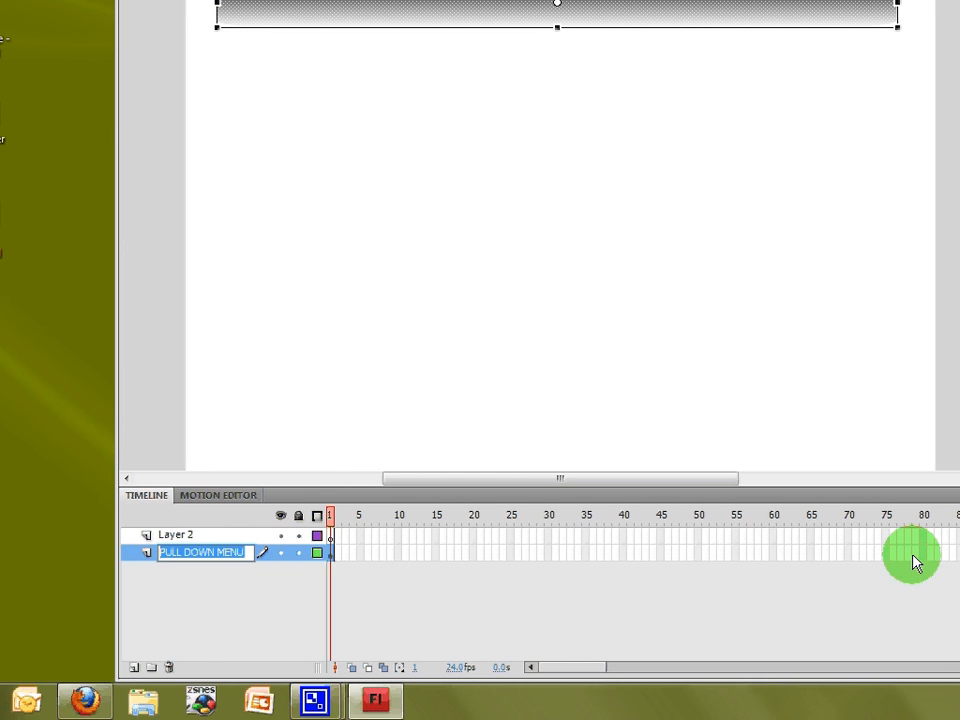
{"action": "type", "text": "MENU BAR"}
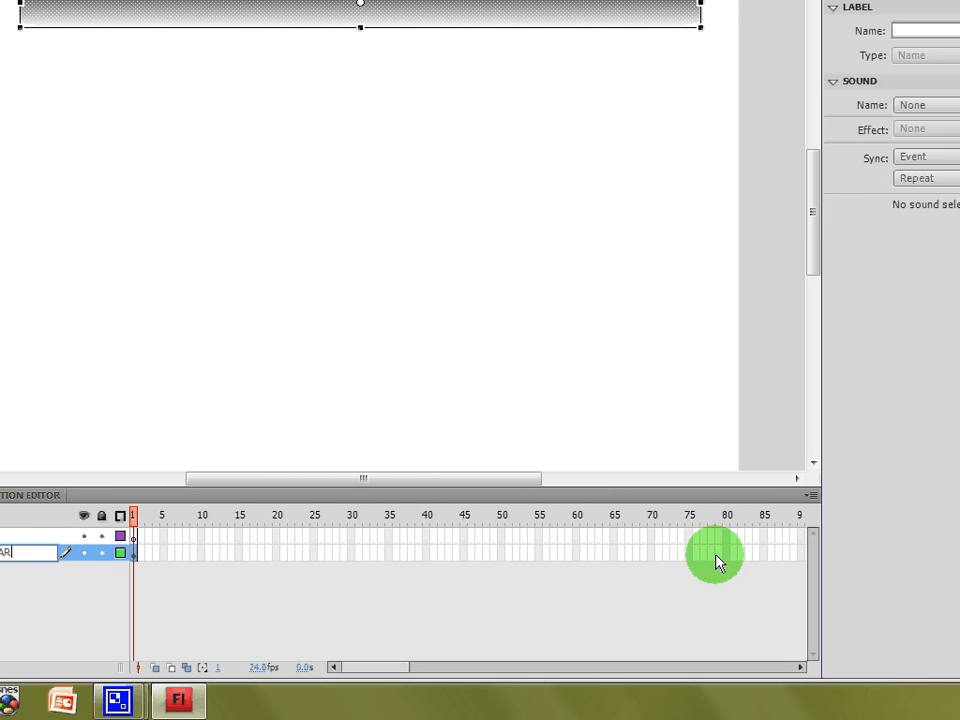
{"action": "key", "text": "Return"}
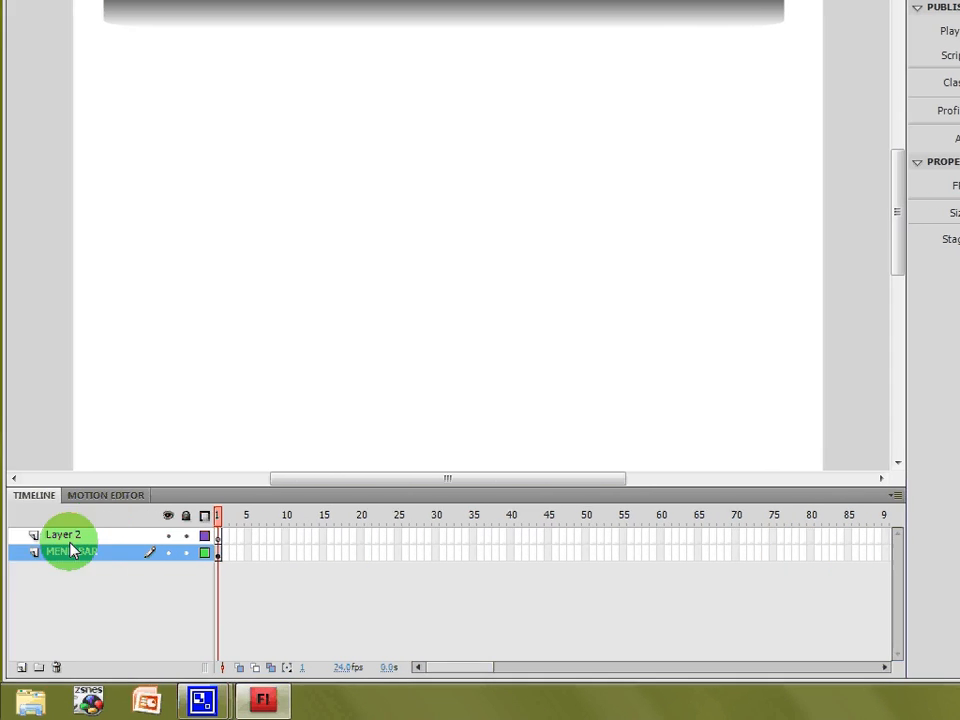
{"action": "double_click", "coordinate": [118, 537]}
{"action": "type", "text": "D"}
{"action": "type", "text": "ROP DOWN MEN"}
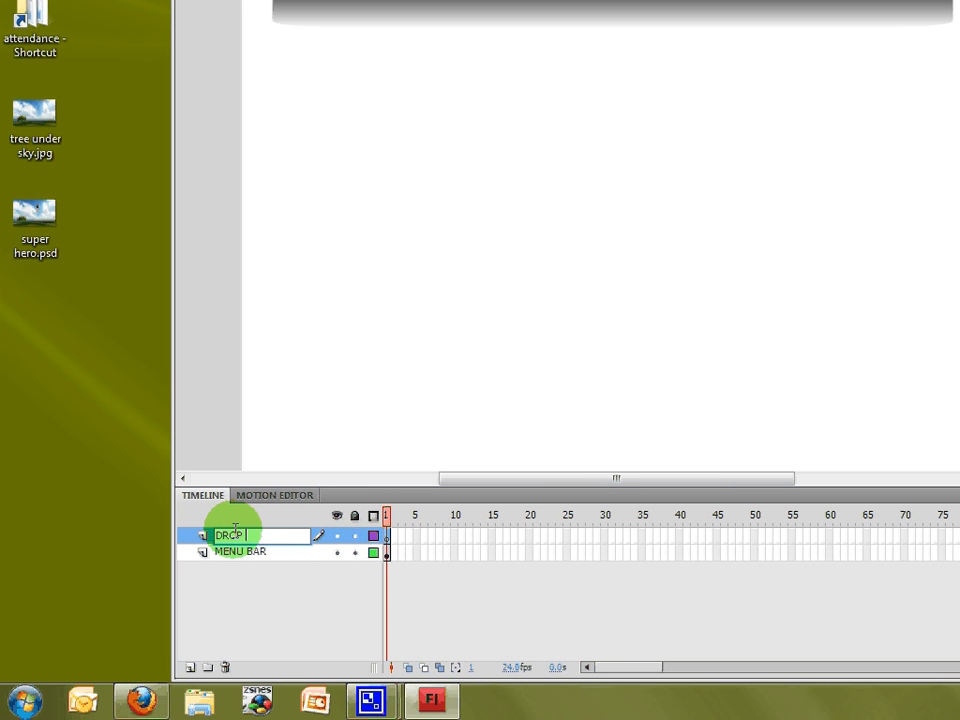
{"action": "type", "text": "U"}
{"action": "key", "text": "Return"}
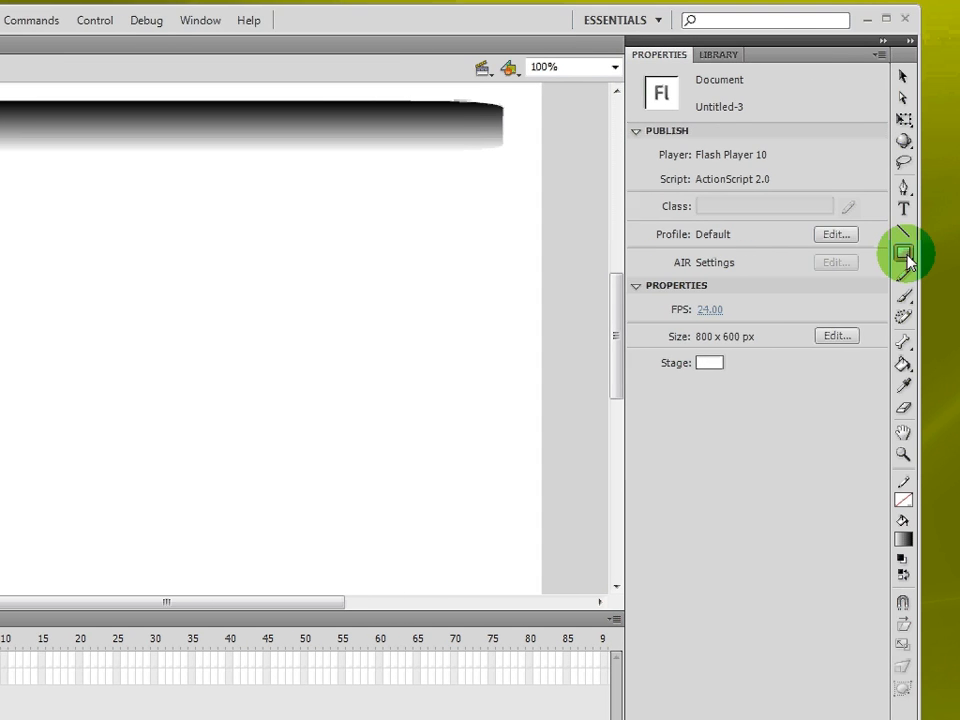
Step: Draw a small gray radial-gradient rounded rectangle and place it on the menu bar's left end
{"action": "left_click", "coordinate": [932, 256]}
{"action": "left_click", "coordinate": [736, 155]}
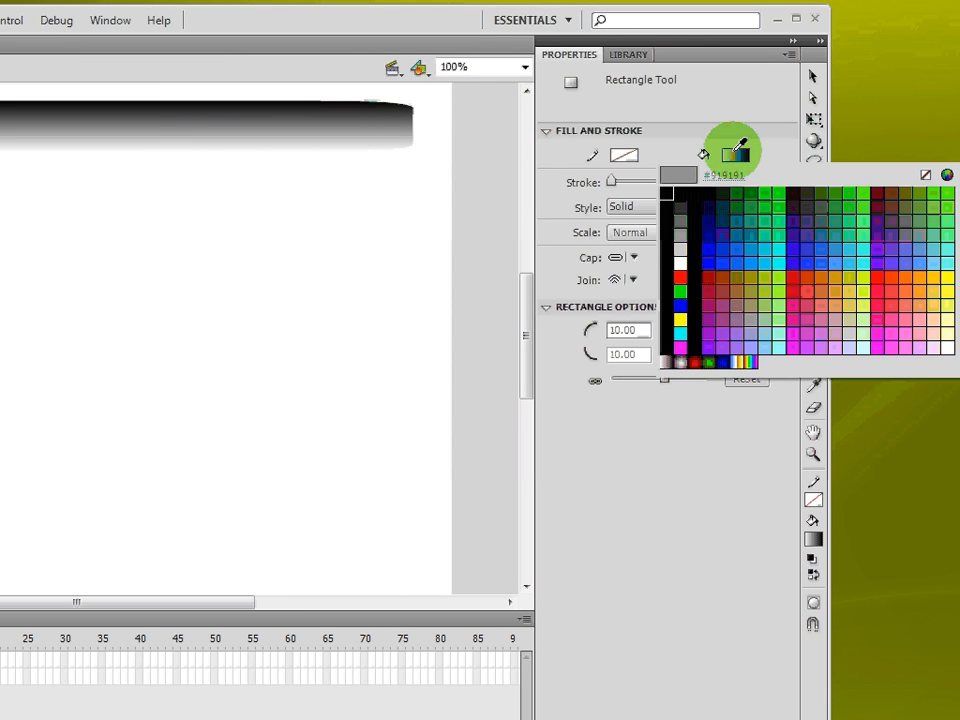
{"action": "left_click", "coordinate": [681, 362]}
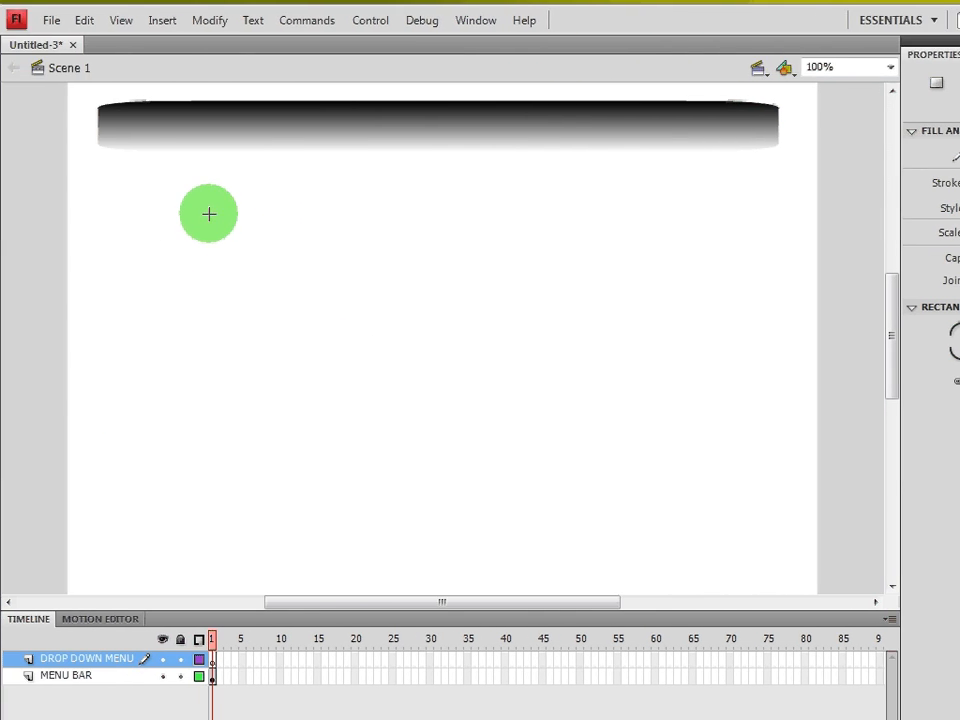
{"action": "left_click_drag", "start_coordinate": [89, 190], "coordinate": [157, 209]}
{"action": "left_click_drag", "start_coordinate": [326, 209], "coordinate": [377, 227]}
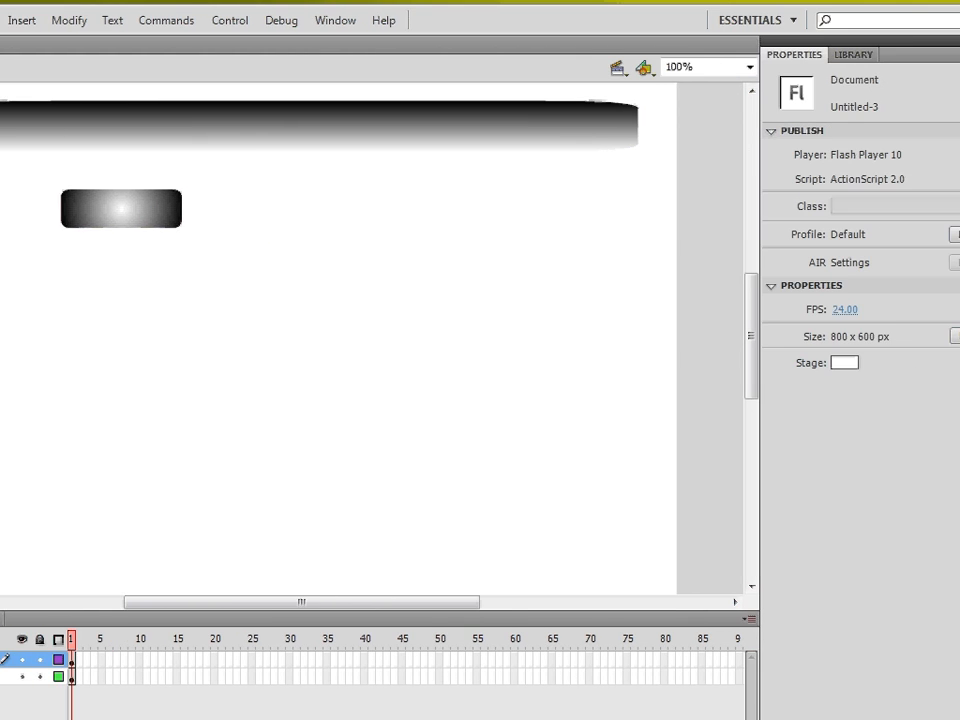
{"action": "left_click_drag", "start_coordinate": [80, 220], "coordinate": [3, 138]}
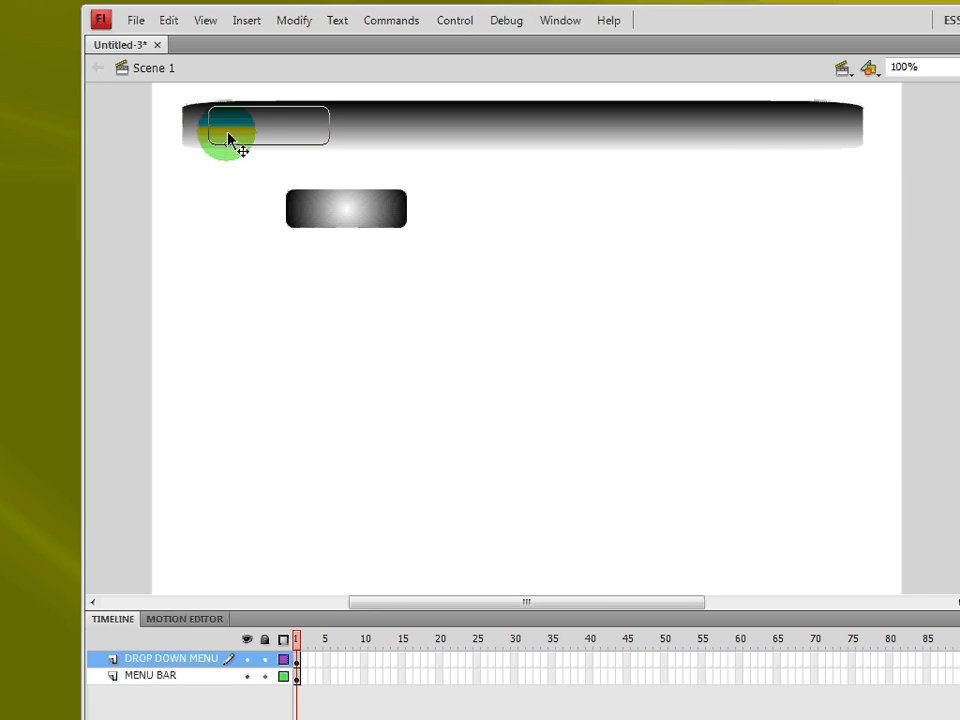
{"action": "left_click_drag", "start_coordinate": [228, 138], "coordinate": [232, 140]}
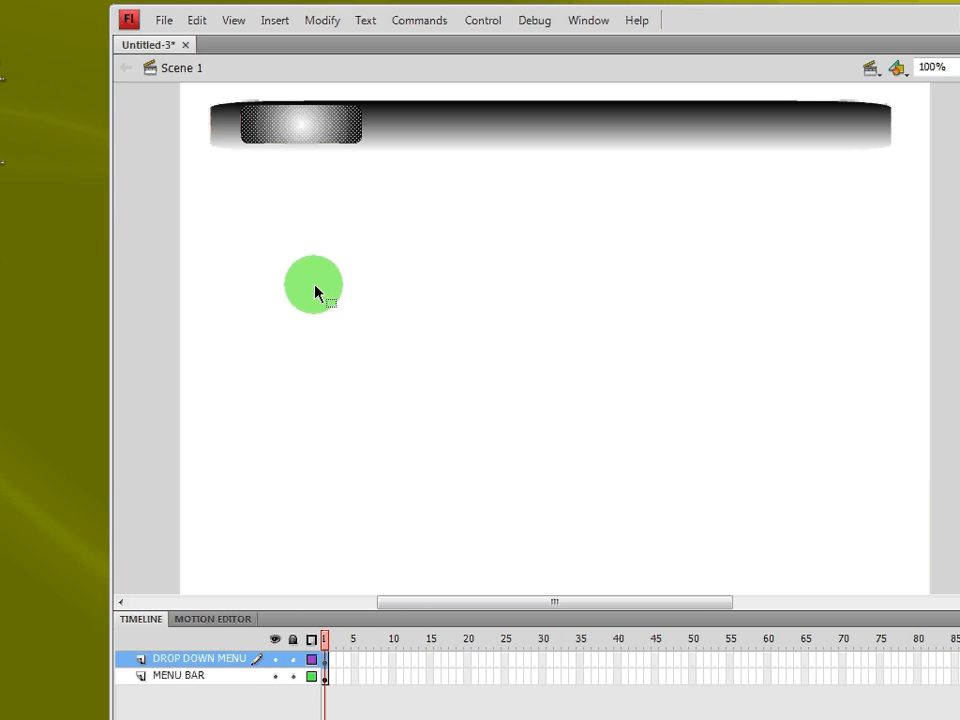
{"action": "left_click", "coordinate": [285, 459]}
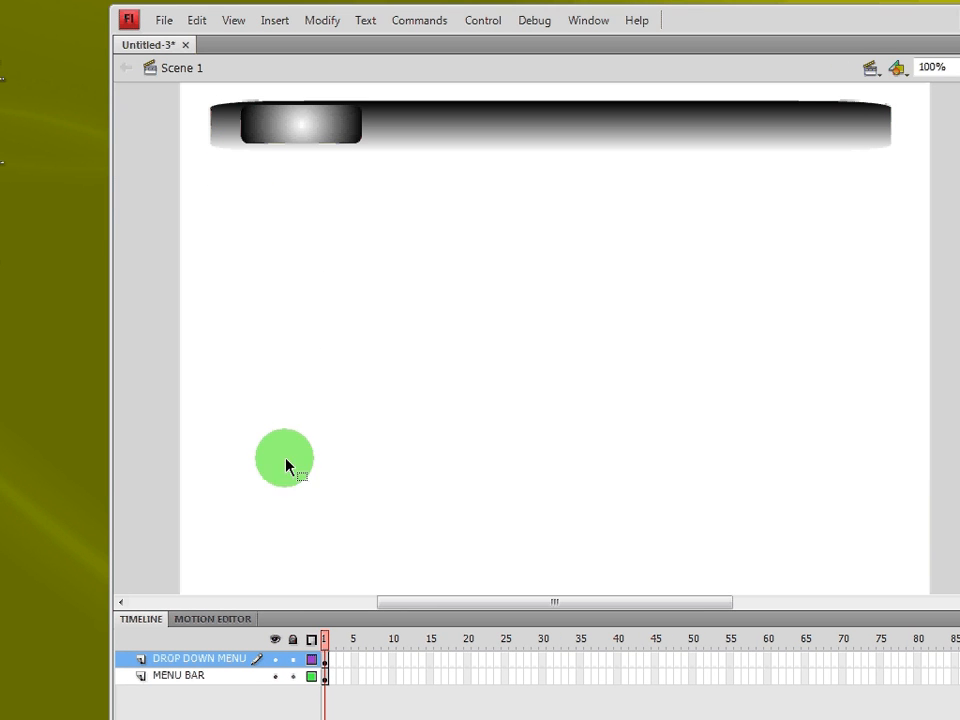
Step: Convert the small gradient rectangle into a Movie Clip symbol named PULLDOWN MENU
{"action": "left_click", "coordinate": [320, 132]}
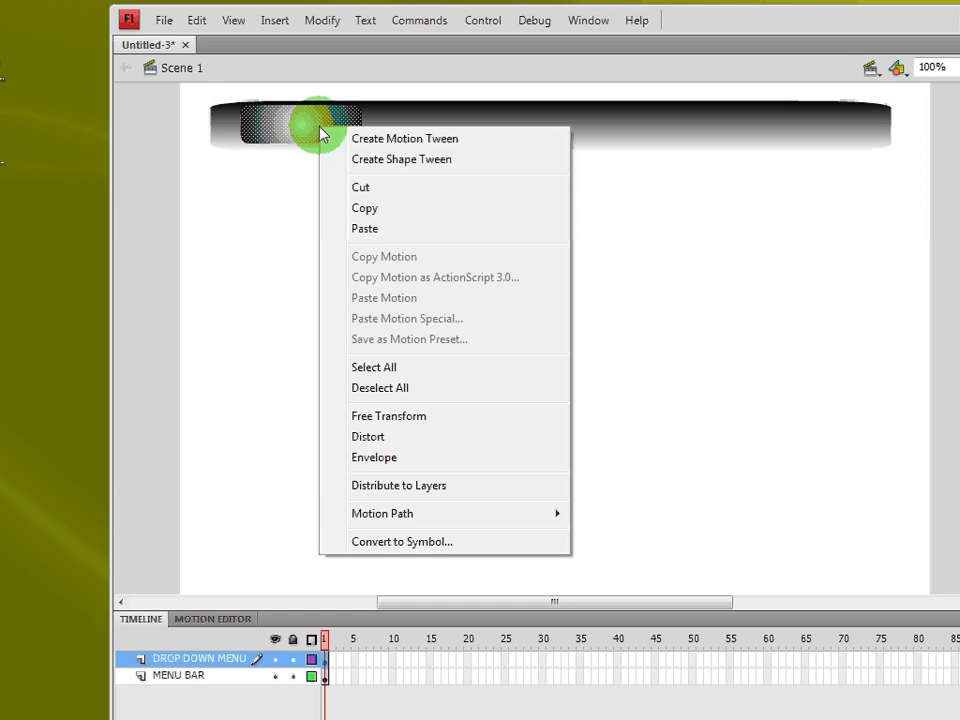
{"action": "left_click", "coordinate": [412, 541]}
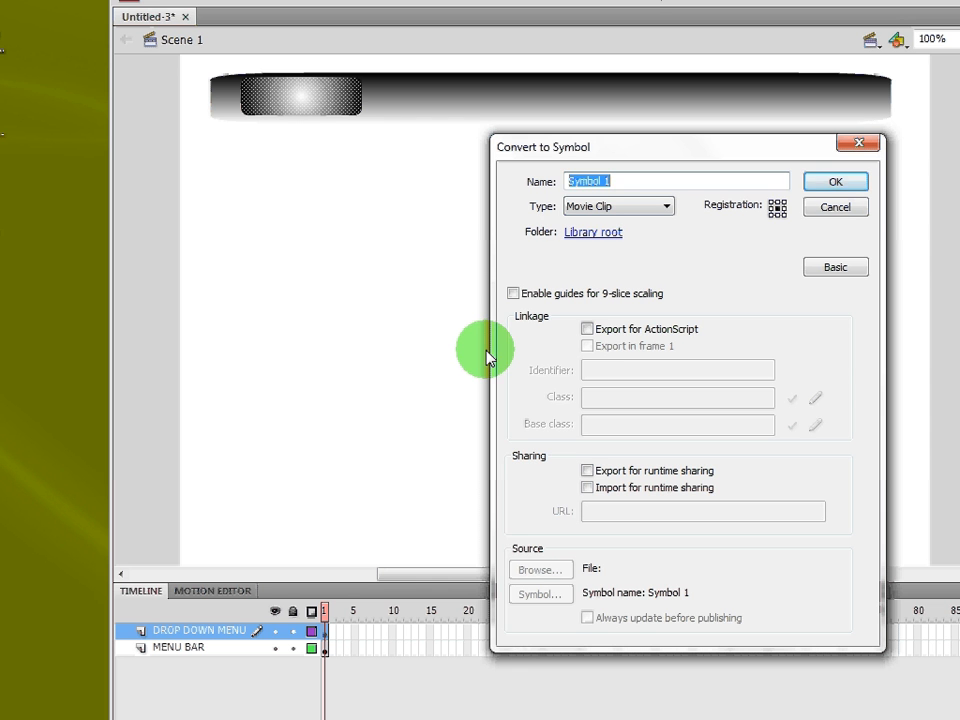
{"action": "type", "text": "PULLDOWN MENU"}
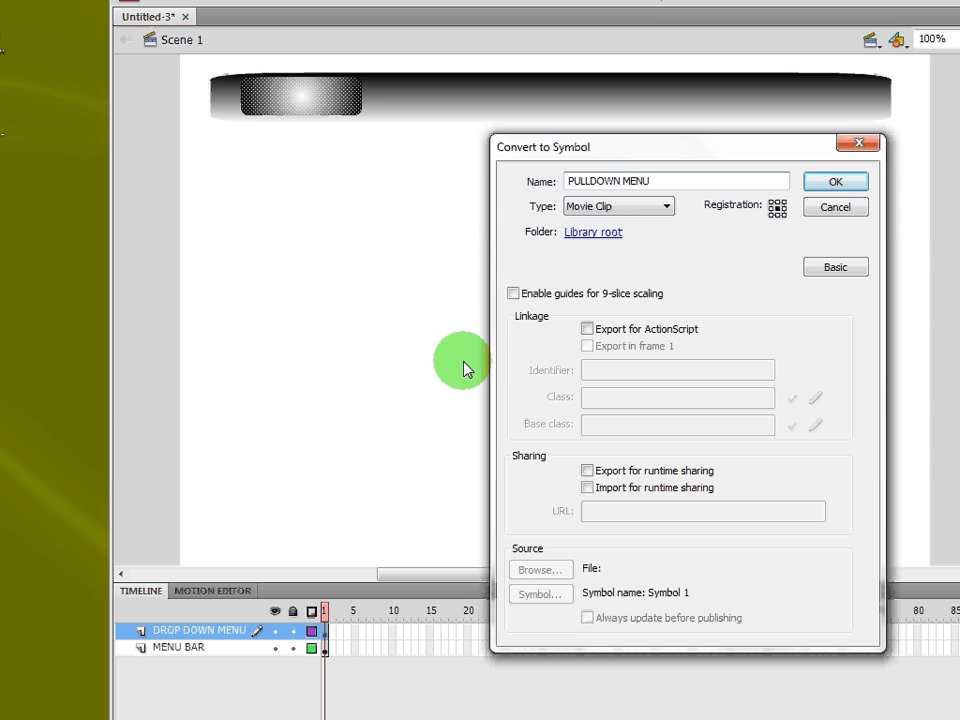
{"action": "left_click", "coordinate": [612, 206]}
{"action": "left_click", "coordinate": [608, 206]}
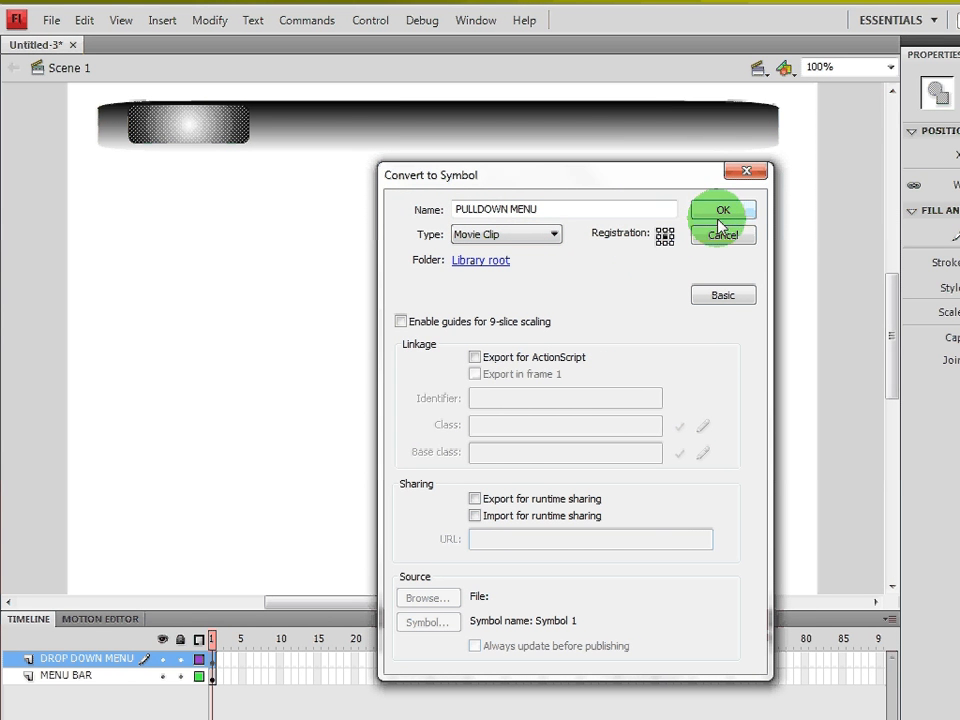
{"action": "left_click", "coordinate": [722, 212]}
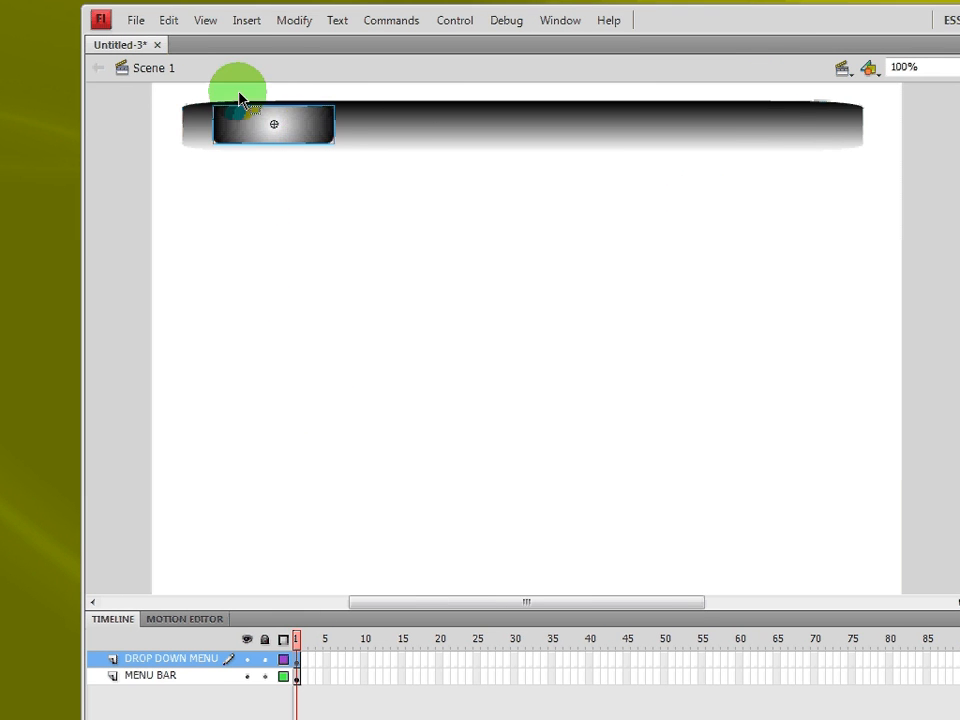
Step: Edit the PULLDOWN MENU symbol and rename its Layer 1 to MAIN BUTTON GRAPH
{"action": "double_click", "coordinate": [281, 125]}
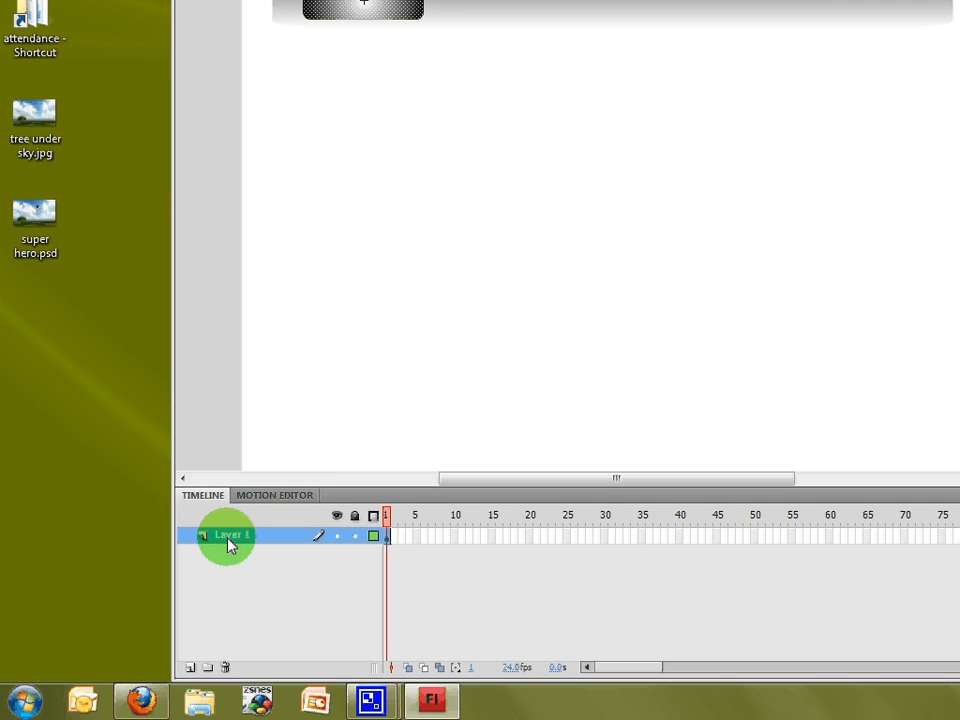
{"action": "double_click", "coordinate": [228, 536]}
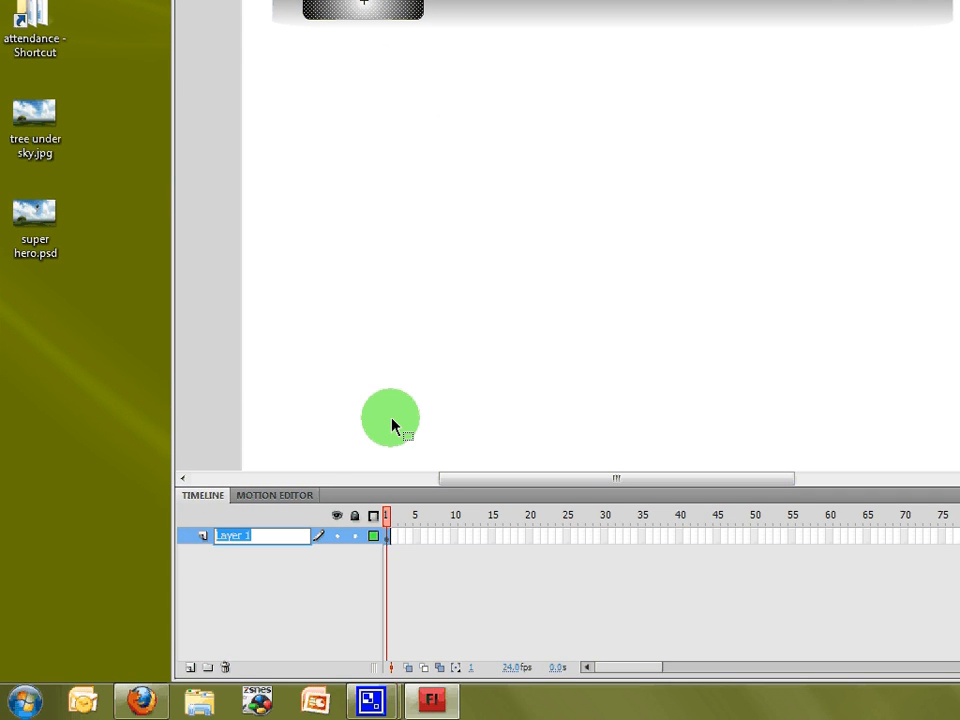
{"action": "type", "text": "BUTTON"}
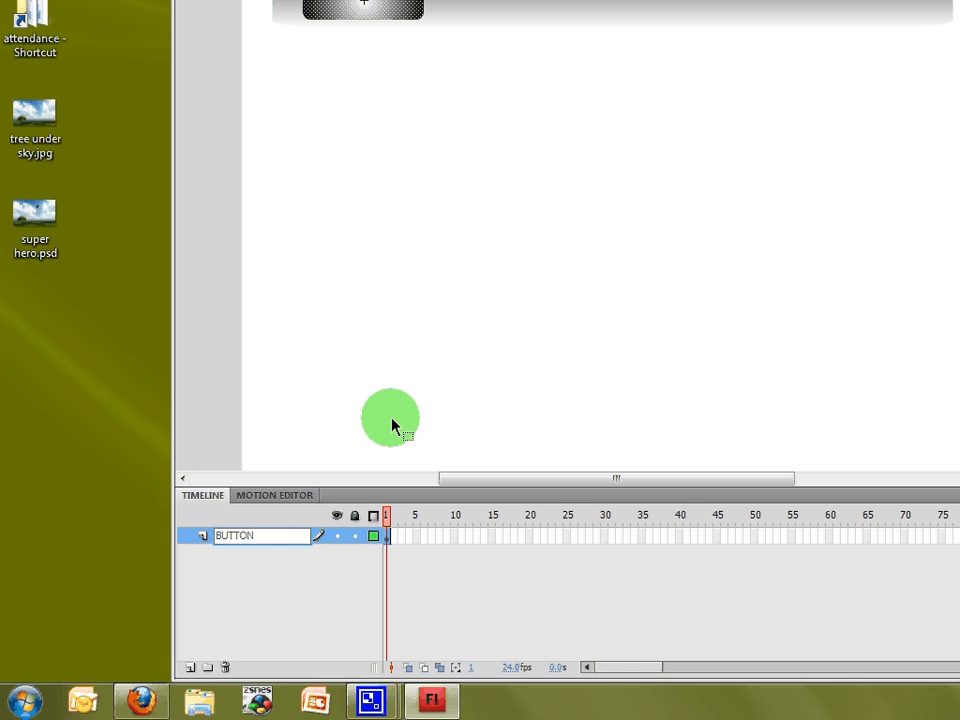
{"action": "key", "text": "BackSpace"}
{"action": "key", "text": "BackSpace"}
{"action": "key", "text": "BackSpace"}
{"action": "key", "text": "BackSpace"}
{"action": "key", "text": "BackSpace"}
{"action": "type", "text": "MAIN BUTTON GRAPH"}
{"action": "key", "text": "Return"}
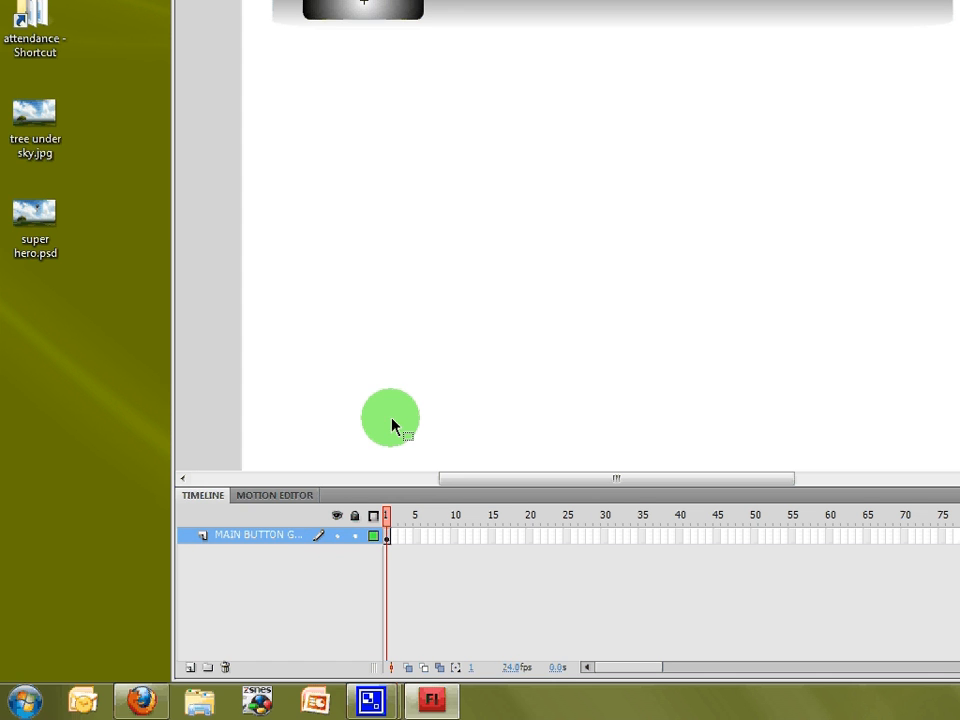
Step: Add two new layers named ACTIONS and DROPDOWN MENU above the button layer
{"action": "left_click", "coordinate": [190, 668]}
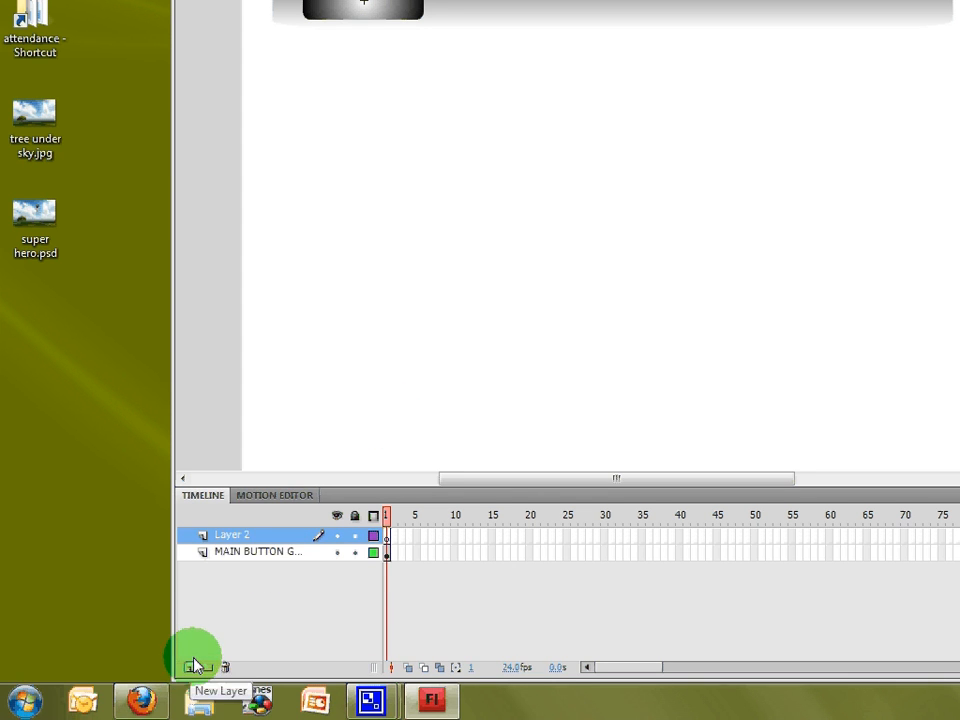
{"action": "double_click", "coordinate": [228, 537]}
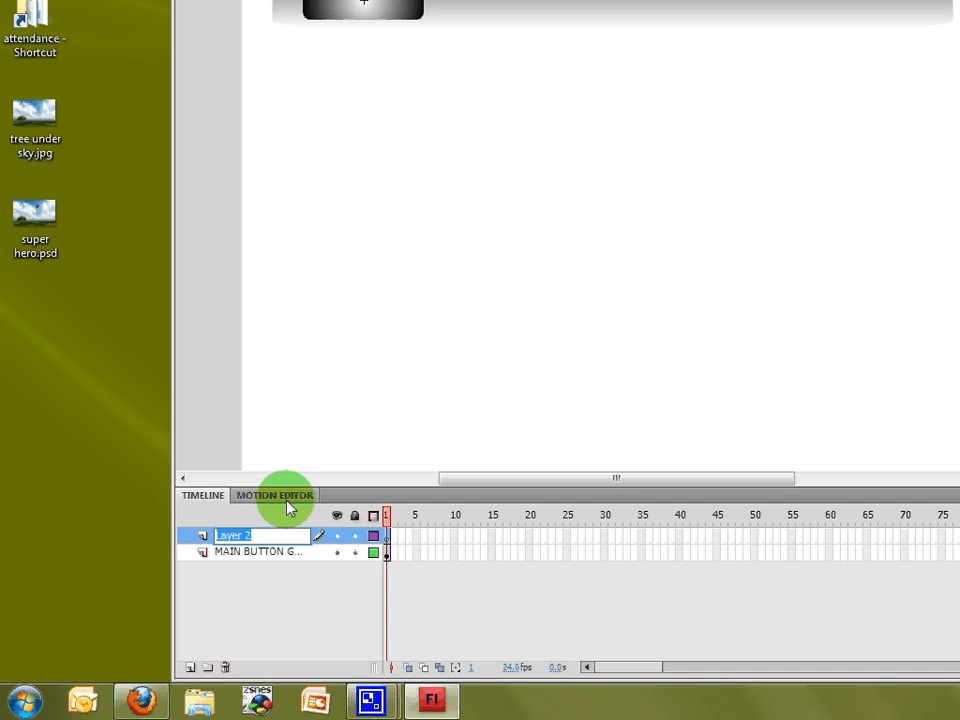
{"action": "type", "text": "ACTIONS"}
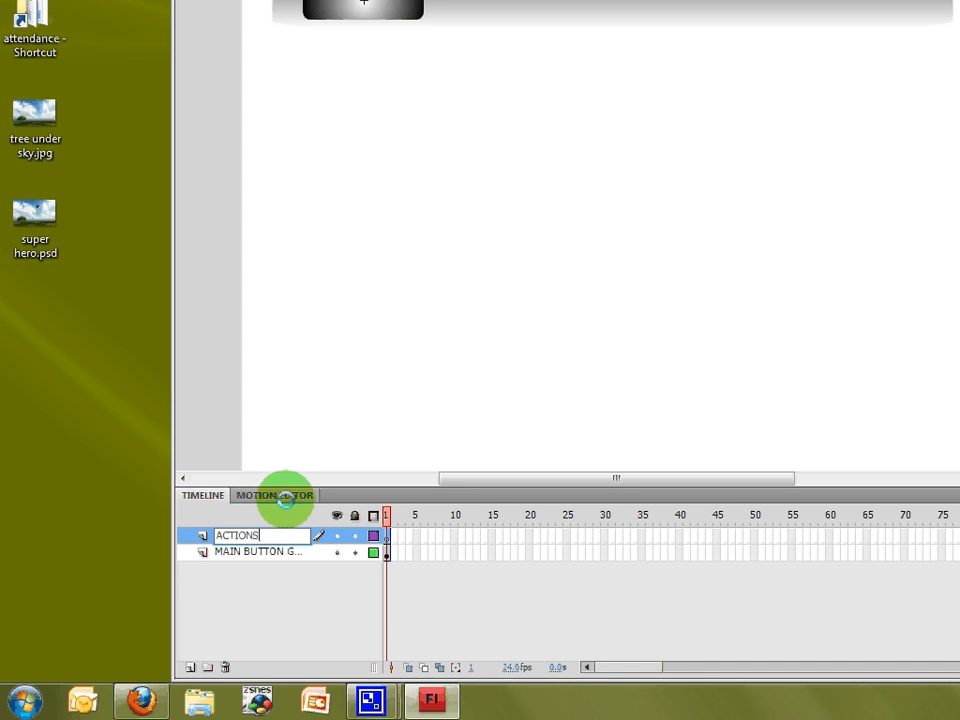
{"action": "key", "text": "Return"}
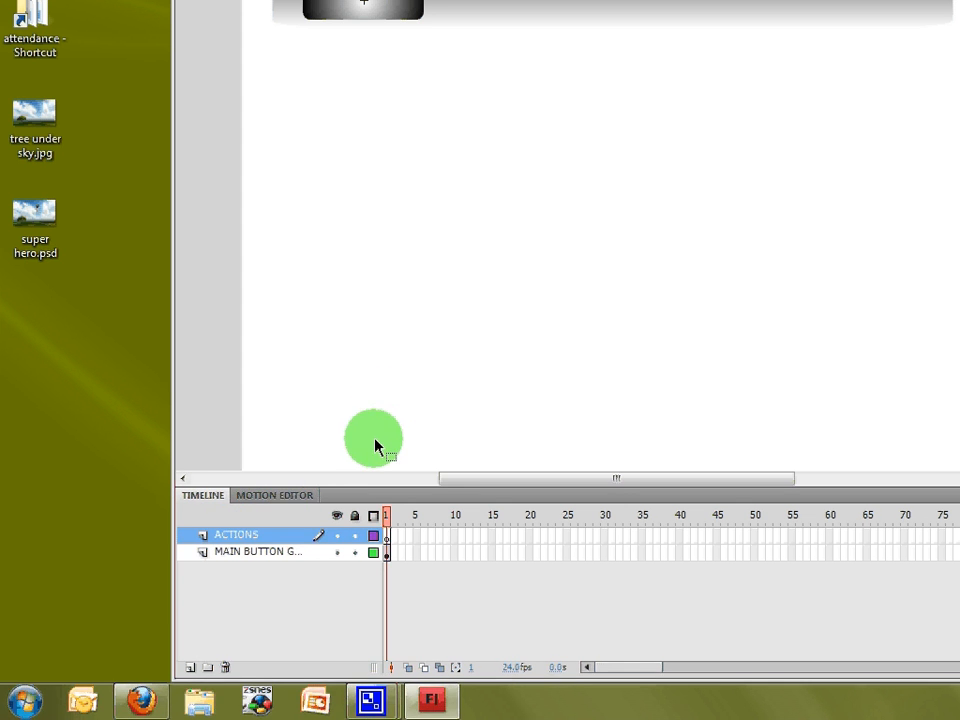
{"action": "left_click", "coordinate": [190, 667]}
{"action": "double_click", "coordinate": [214, 535]}
{"action": "type", "text": "D"}
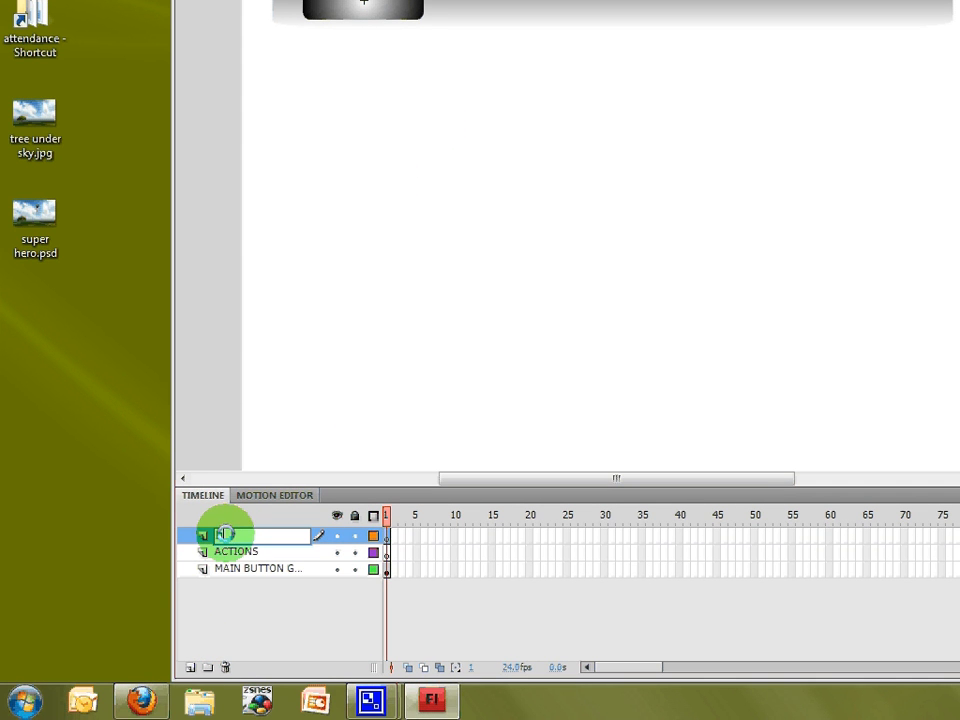
{"action": "type", "text": "ROPDOWN MENU"}
{"action": "key", "text": "Return"}
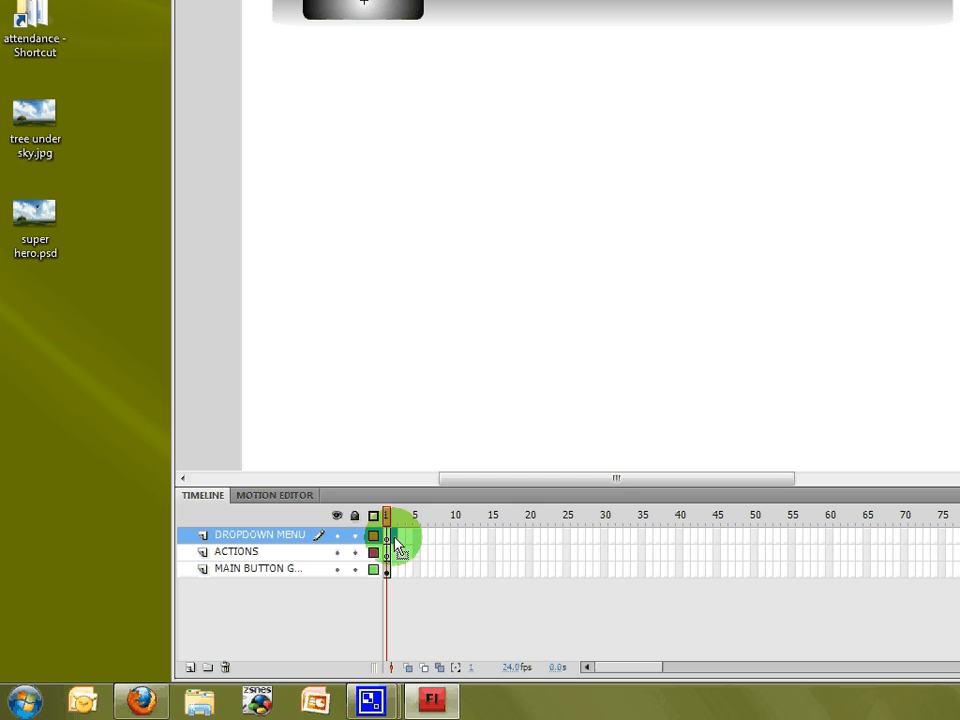
Step: Add a blank keyframe at frame 2 of DROPDOWN MENU and extend the button layer to frame 40
{"action": "right_click", "coordinate": [398, 546]}
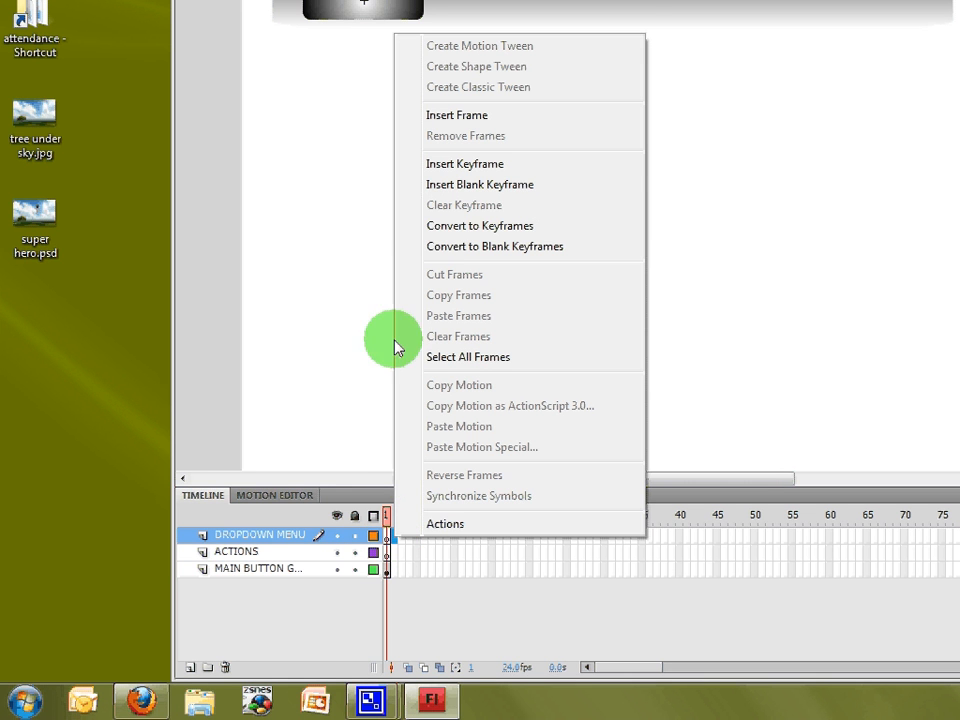
{"action": "left_click", "coordinate": [474, 186]}
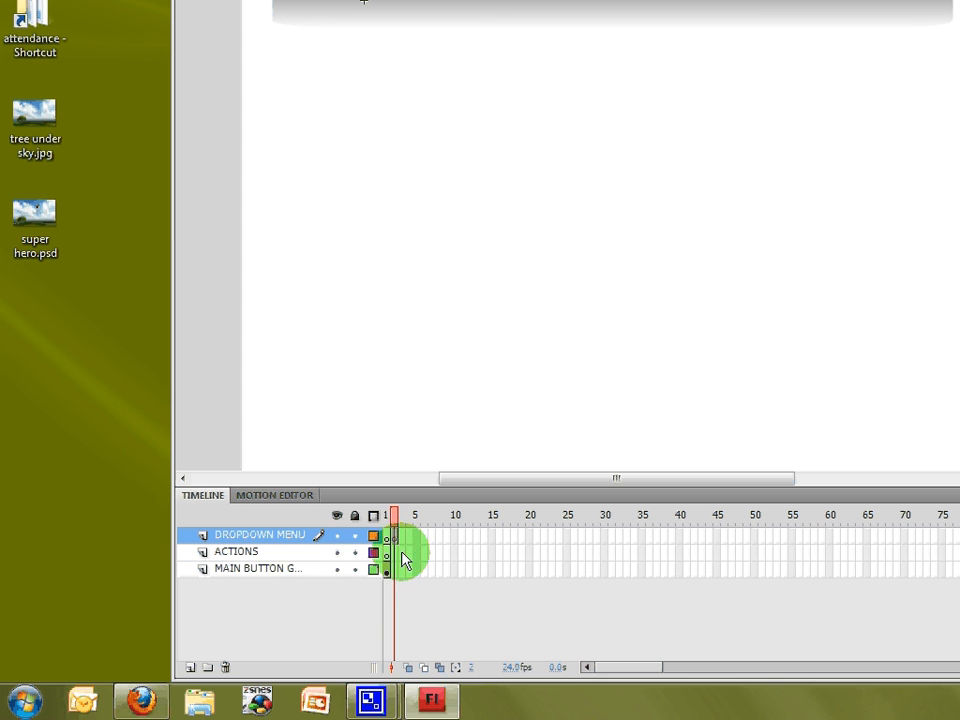
{"action": "left_click", "coordinate": [300, 574]}
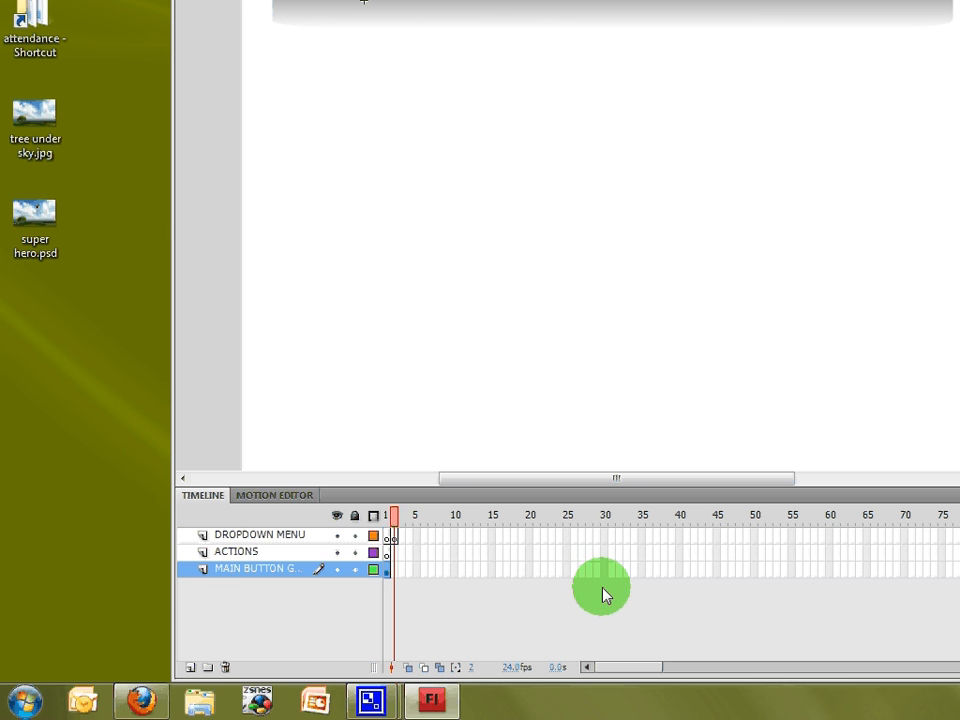
{"action": "right_click", "coordinate": [680, 570]}
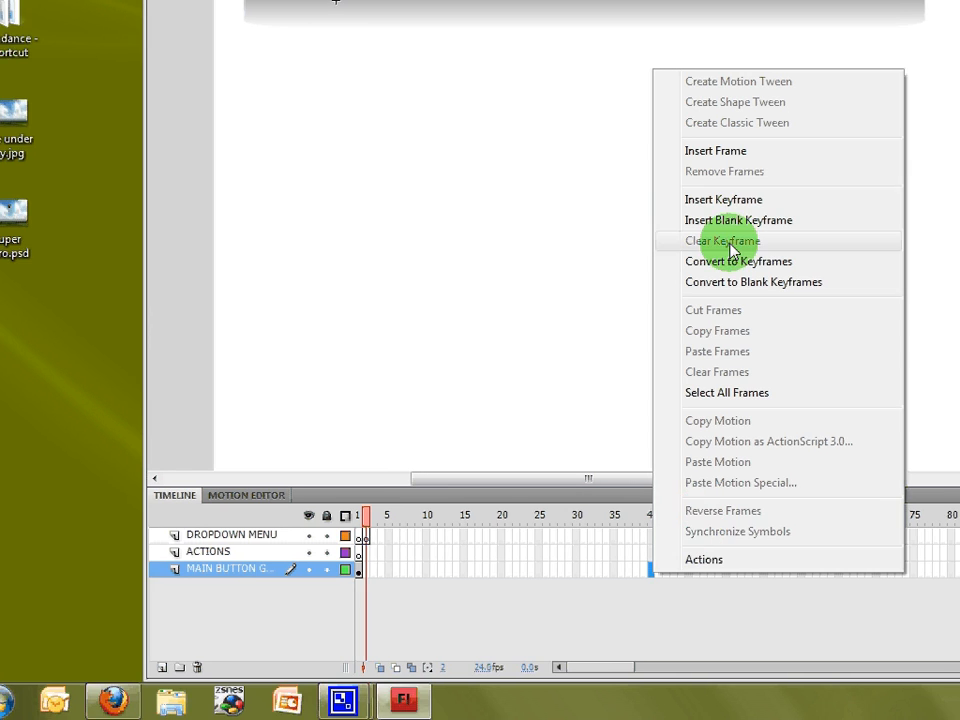
{"action": "left_click", "coordinate": [707, 193]}
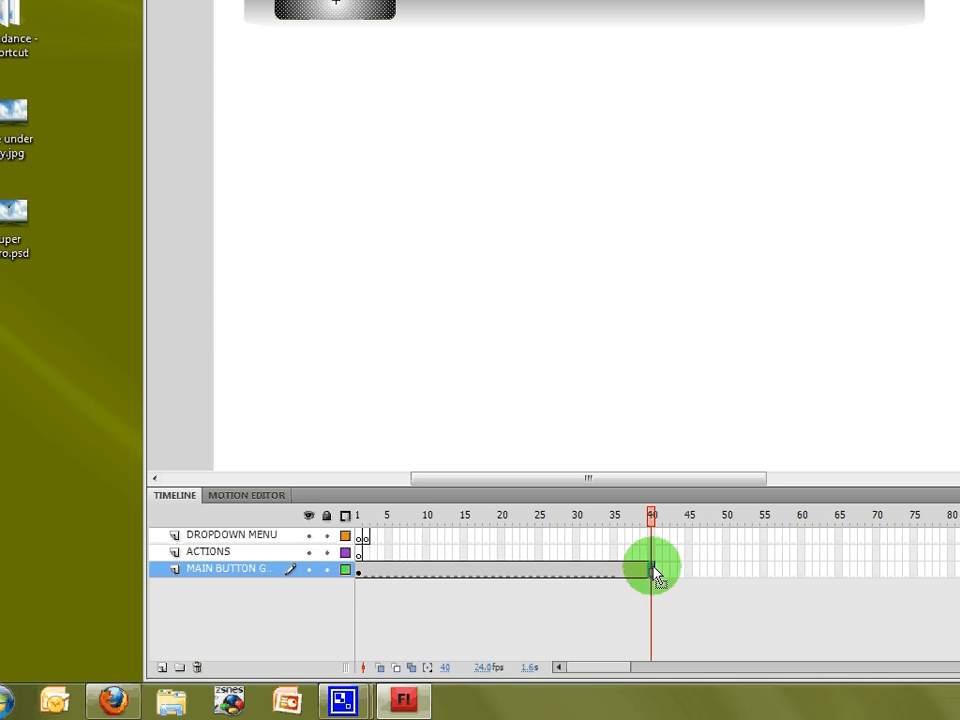
{"action": "left_click", "coordinate": [367, 536]}
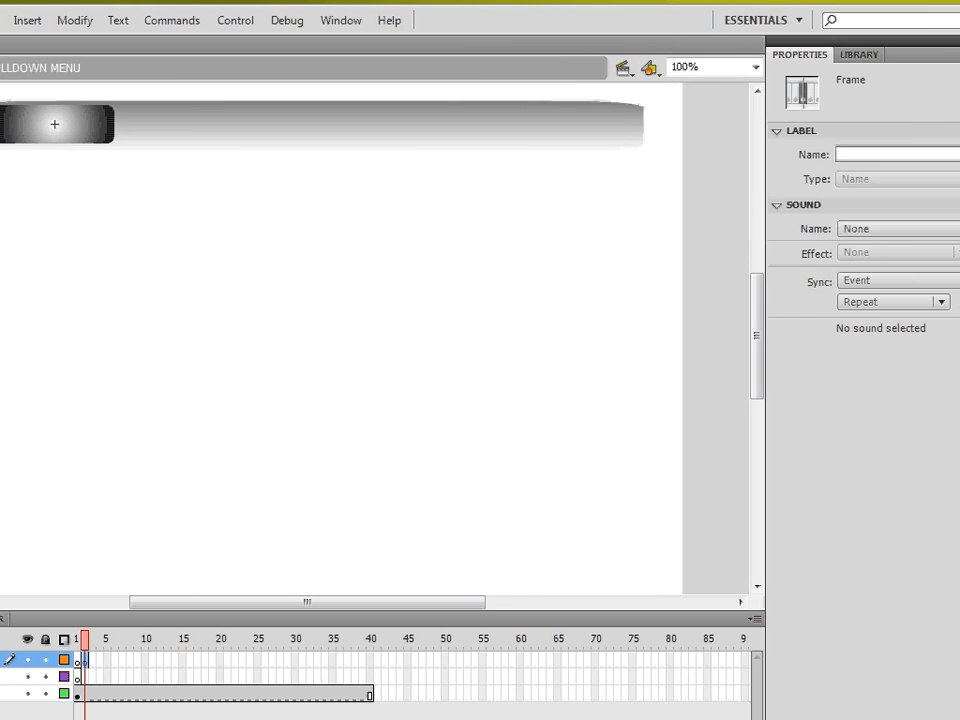
Step: Draw a tall rectangle with a black-to-white linear gradient fill below the button
{"action": "left_click", "coordinate": [933, 257]}
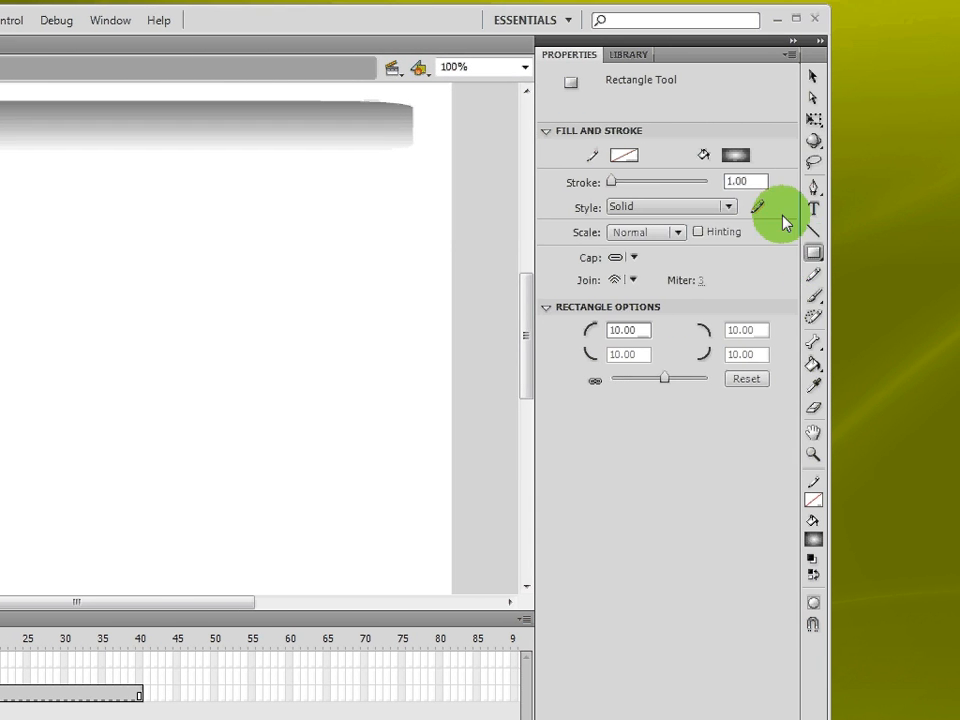
{"action": "left_click", "coordinate": [735, 154]}
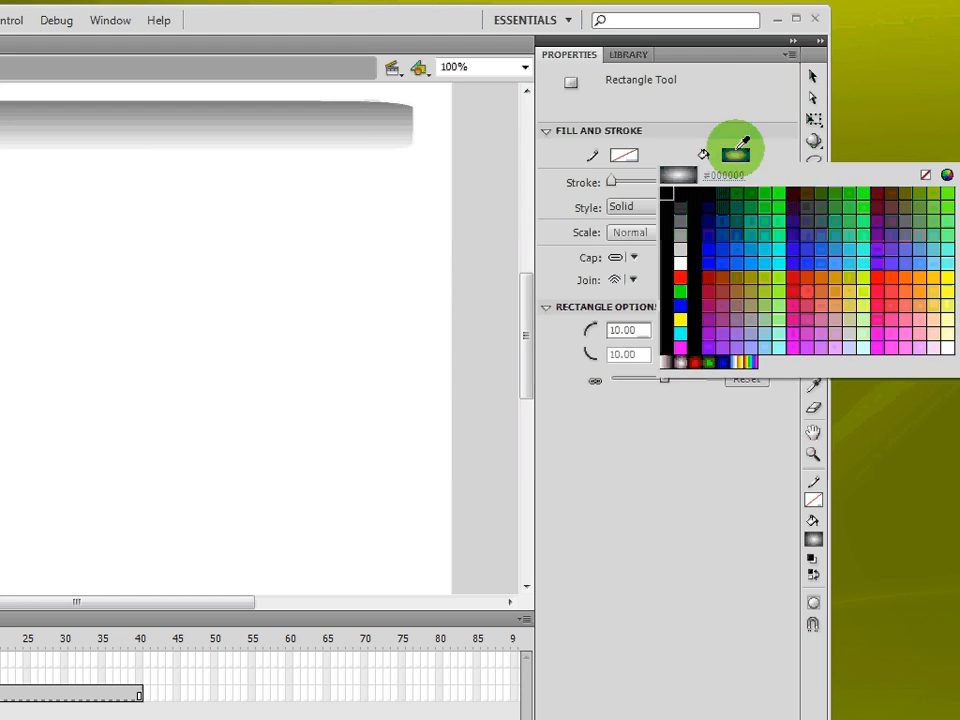
{"action": "left_click", "coordinate": [668, 362]}
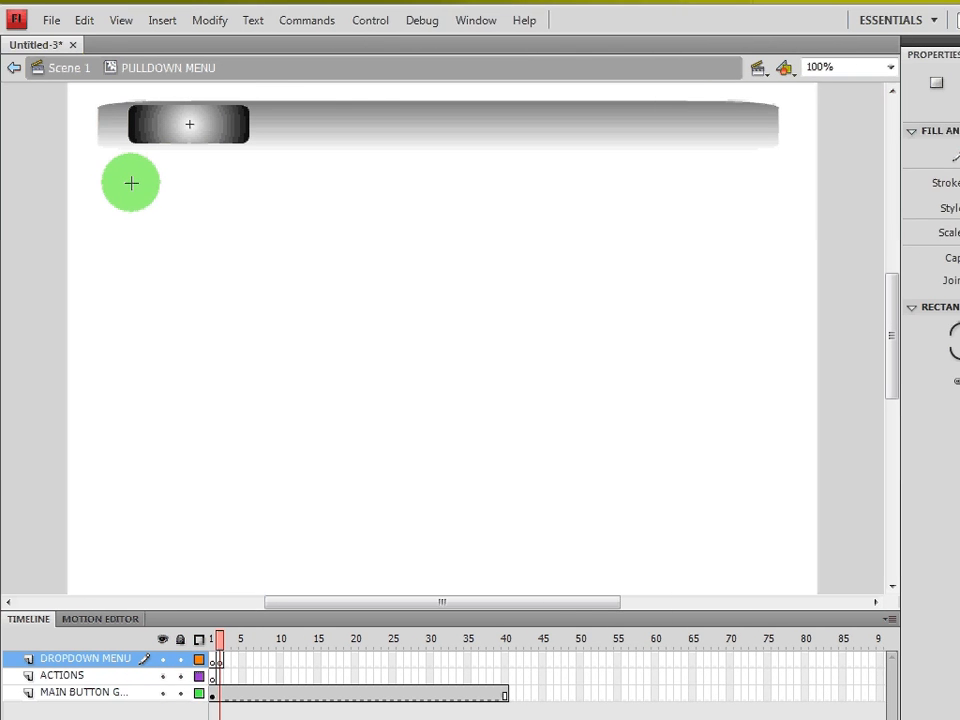
{"action": "left_click_drag", "start_coordinate": [131, 183], "coordinate": [272, 430]}
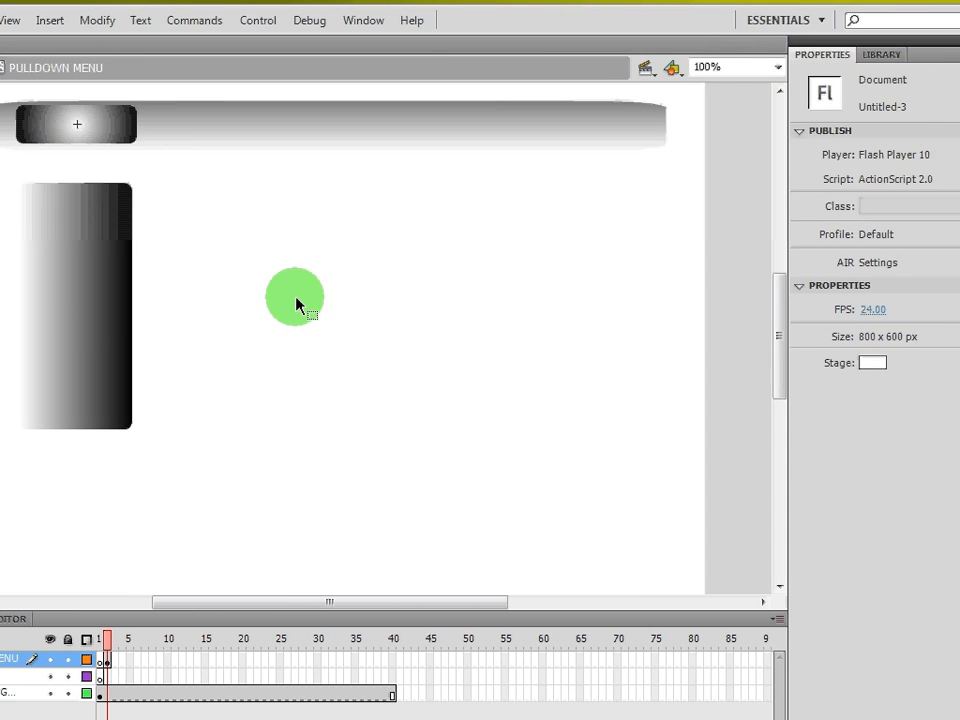
Step: With Free Transform, rotate the gradient rectangle 90° and narrow it to the button's width
{"action": "left_click", "coordinate": [77, 405]}
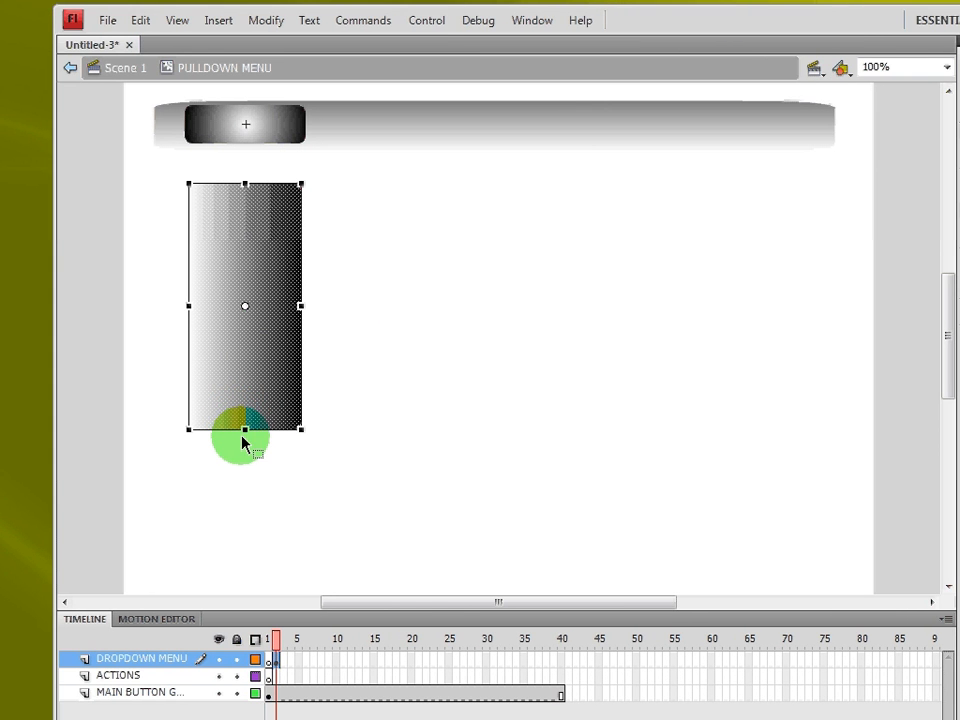
{"action": "left_click_drag", "start_coordinate": [244, 430], "coordinate": [245, 399]}
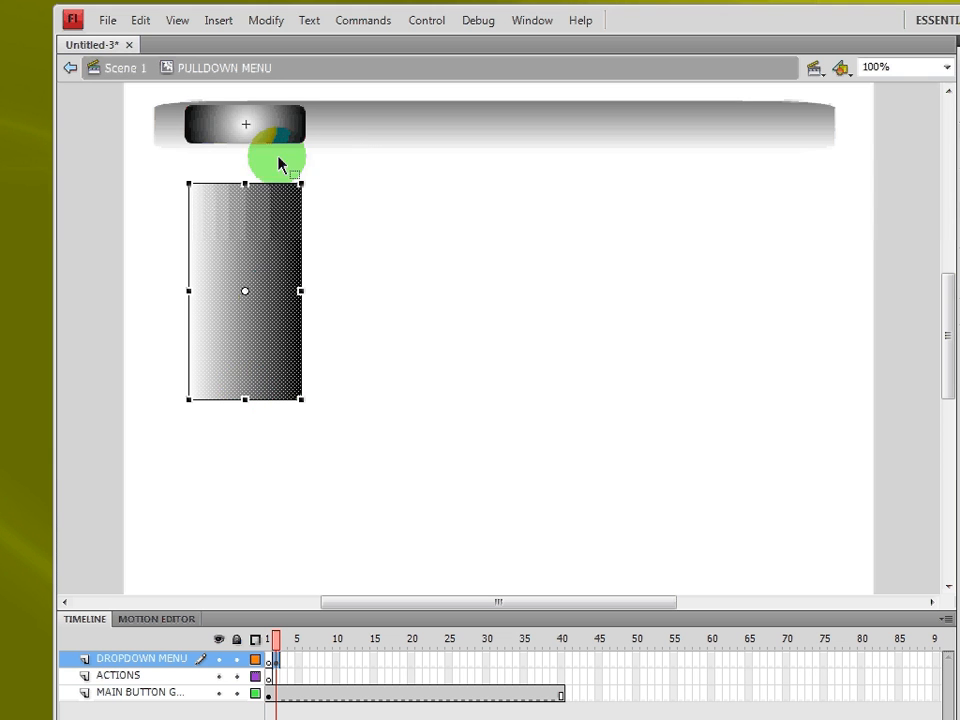
{"action": "left_click_drag", "start_coordinate": [313, 174], "coordinate": [360, 334]}
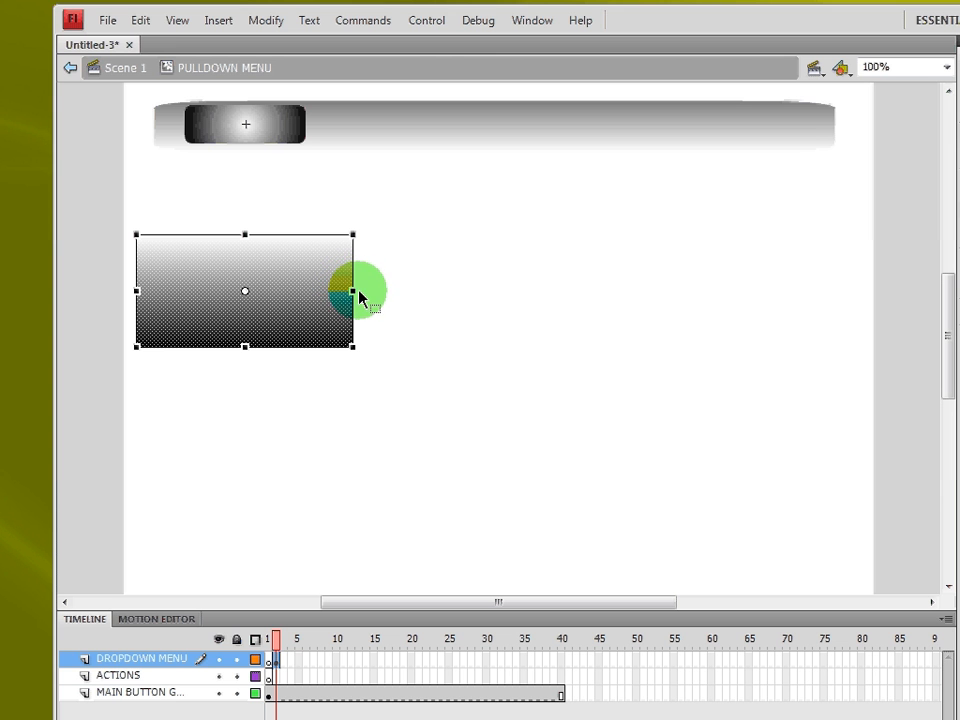
{"action": "left_click_drag", "start_coordinate": [352, 291], "coordinate": [281, 212]}
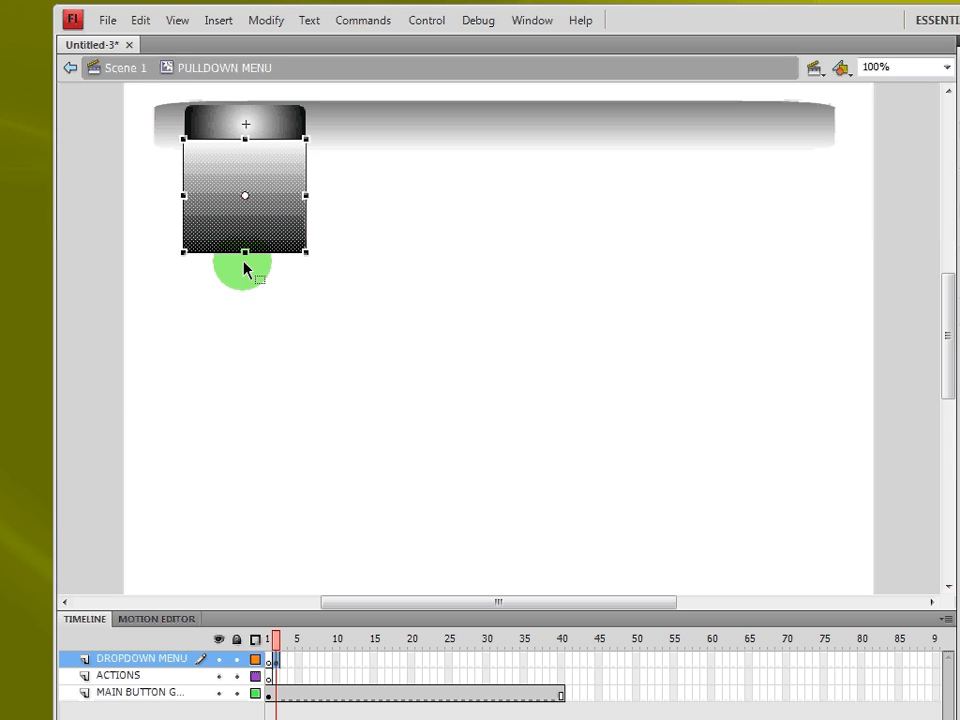
Step: Stretch the gradient panel taller and position it directly beneath the button
{"action": "left_click_drag", "start_coordinate": [245, 252], "coordinate": [251, 339]}
{"action": "left_click", "coordinate": [381, 398]}
{"action": "left_click", "coordinate": [283, 287]}
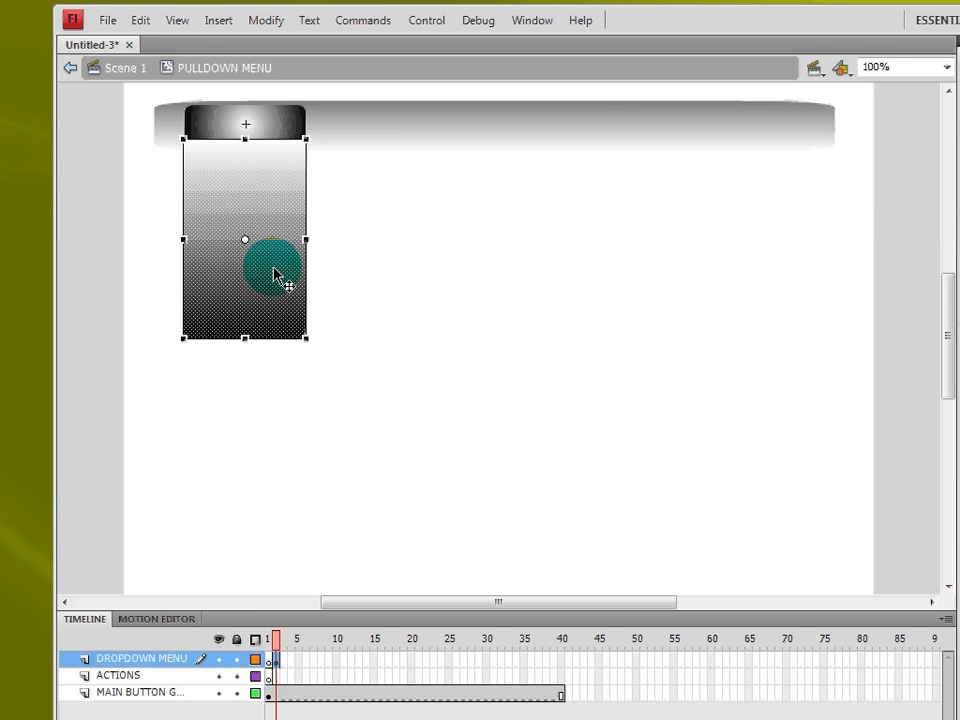
{"action": "left_click_drag", "start_coordinate": [261, 217], "coordinate": [296, 204]}
Step: Move the DROPDOWN MENU layer below MAIN BUTTON and slide the panel up under the button
{"action": "left_click", "coordinate": [170, 660]}
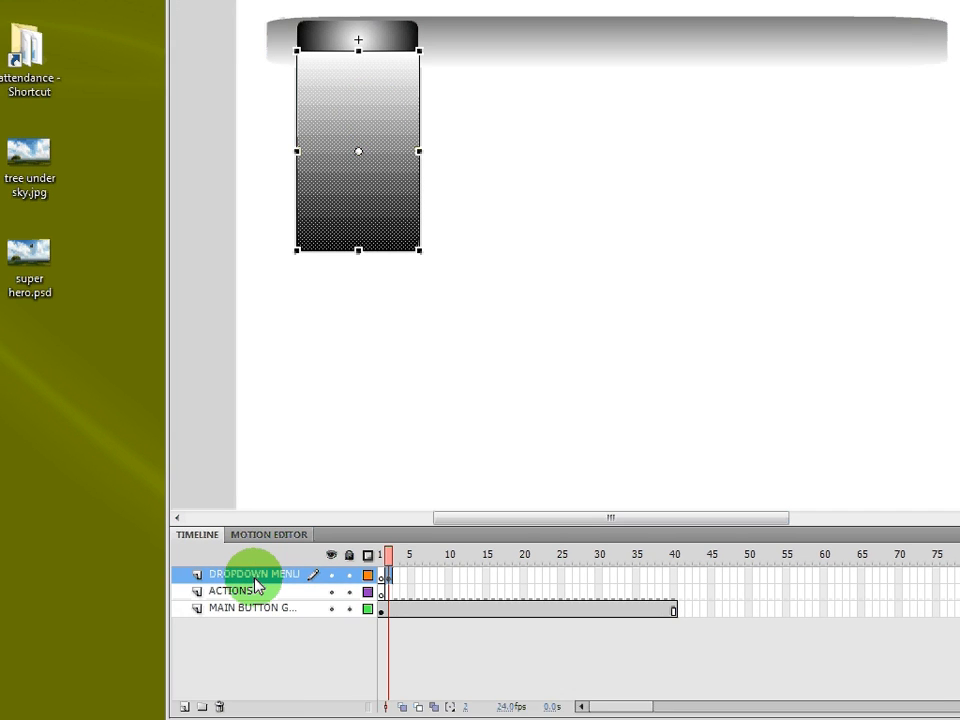
{"action": "left_click_drag", "start_coordinate": [255, 585], "coordinate": [245, 640]}
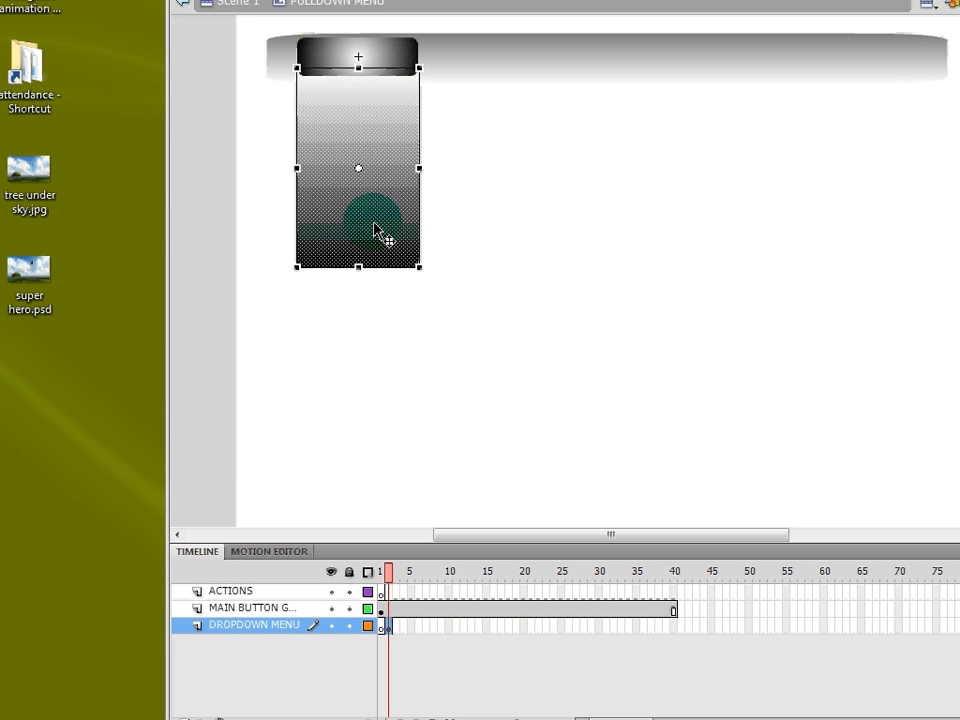
{"action": "left_click", "coordinate": [478, 273]}
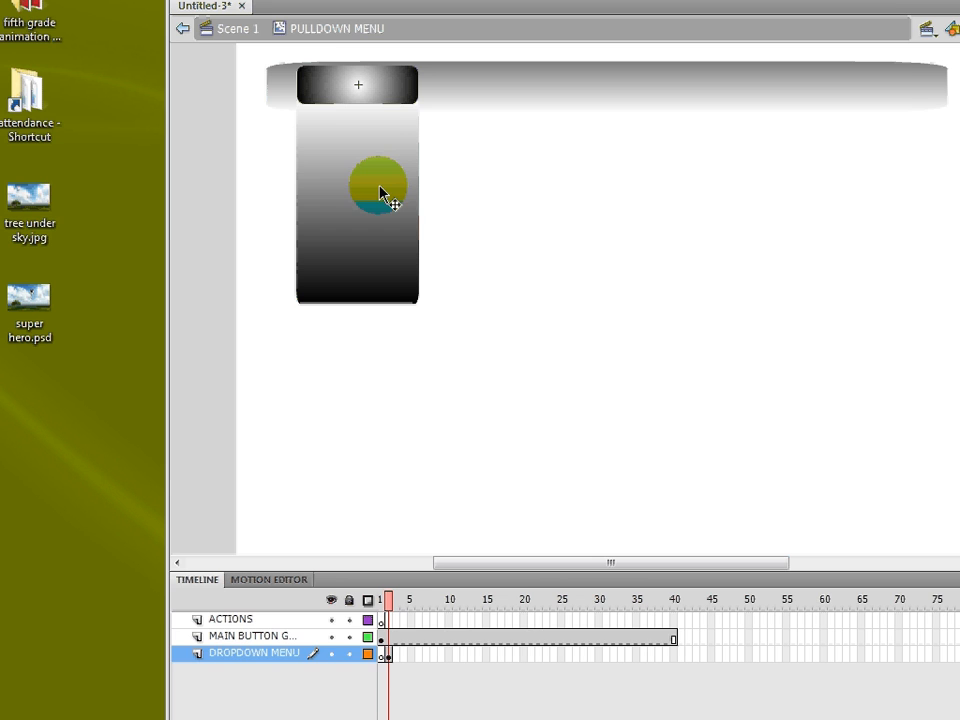
{"action": "left_click_drag", "start_coordinate": [382, 193], "coordinate": [359, 321]}
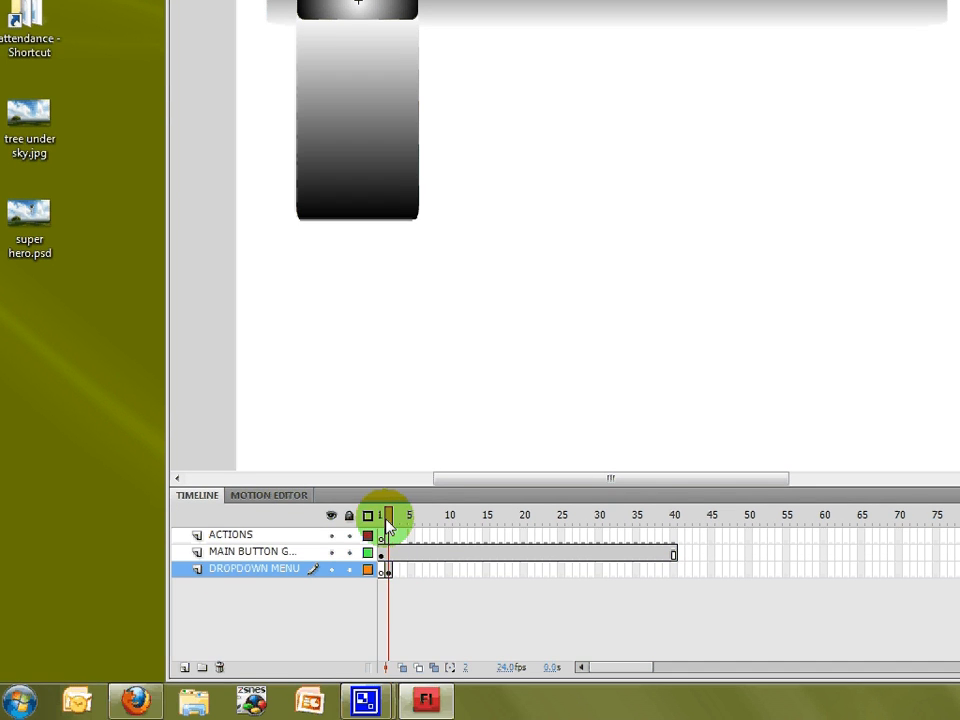
{"action": "left_click", "coordinate": [380, 515]}
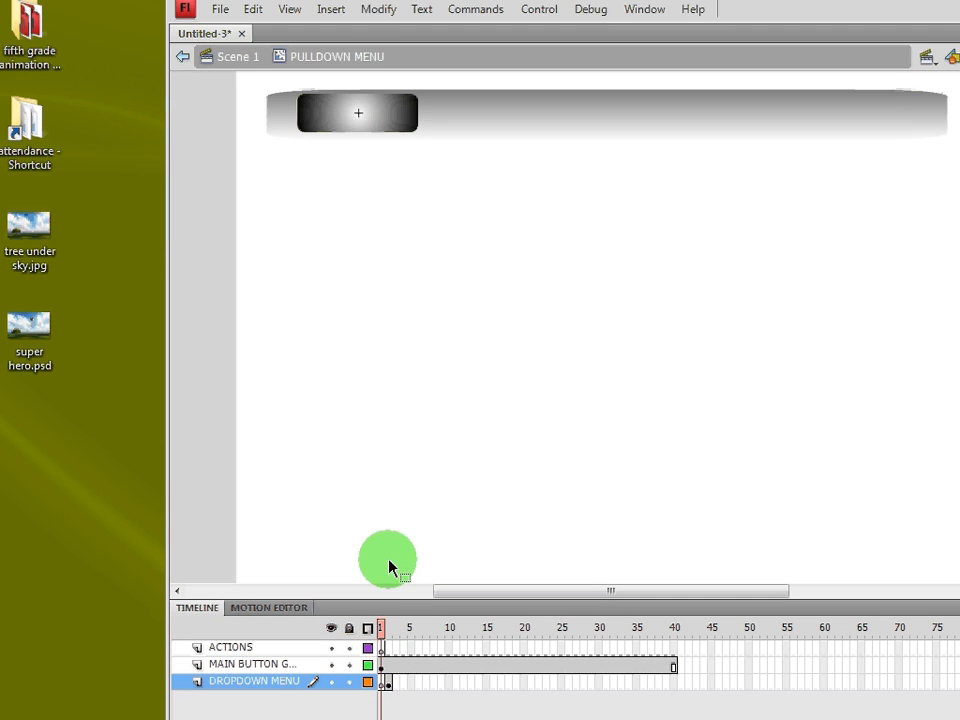
{"action": "left_click", "coordinate": [388, 627]}
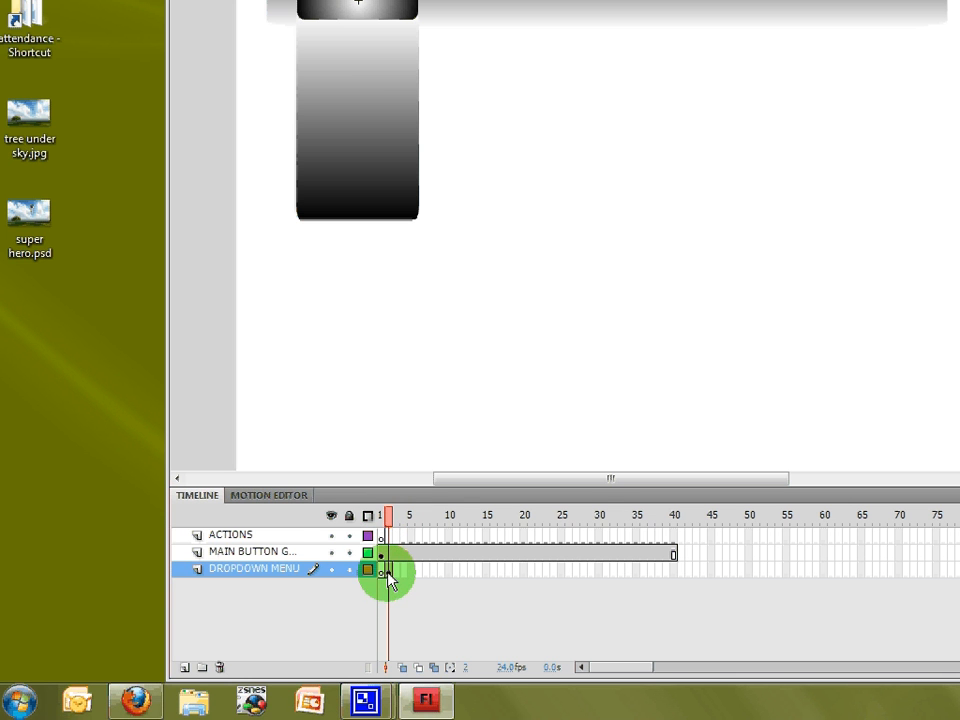
{"action": "left_click", "coordinate": [671, 576]}
Step: Add a frame-40 keyframe on DROPDOWN MENU and squash the frame-2 panel up behind the button
{"action": "right_click", "coordinate": [674, 586]}
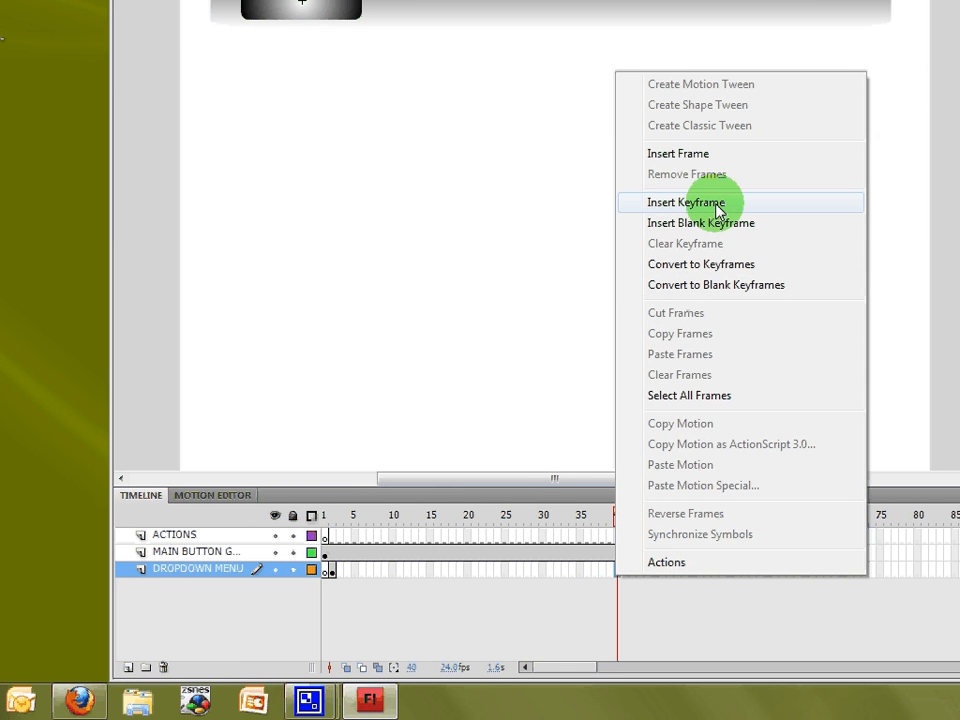
{"action": "left_click", "coordinate": [718, 205]}
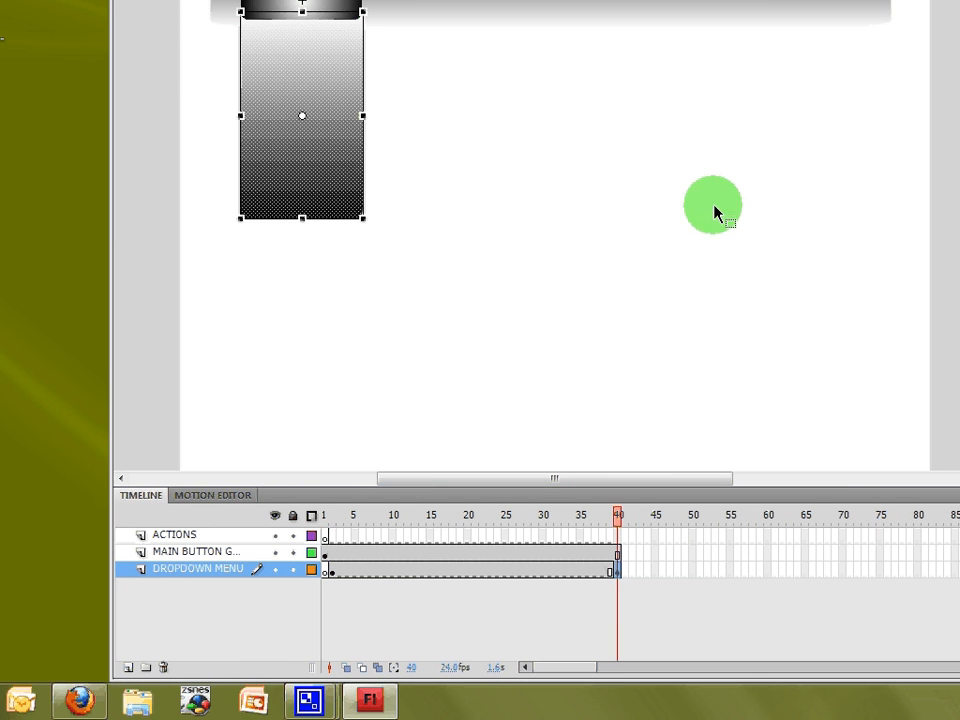
{"action": "left_click", "coordinate": [332, 570]}
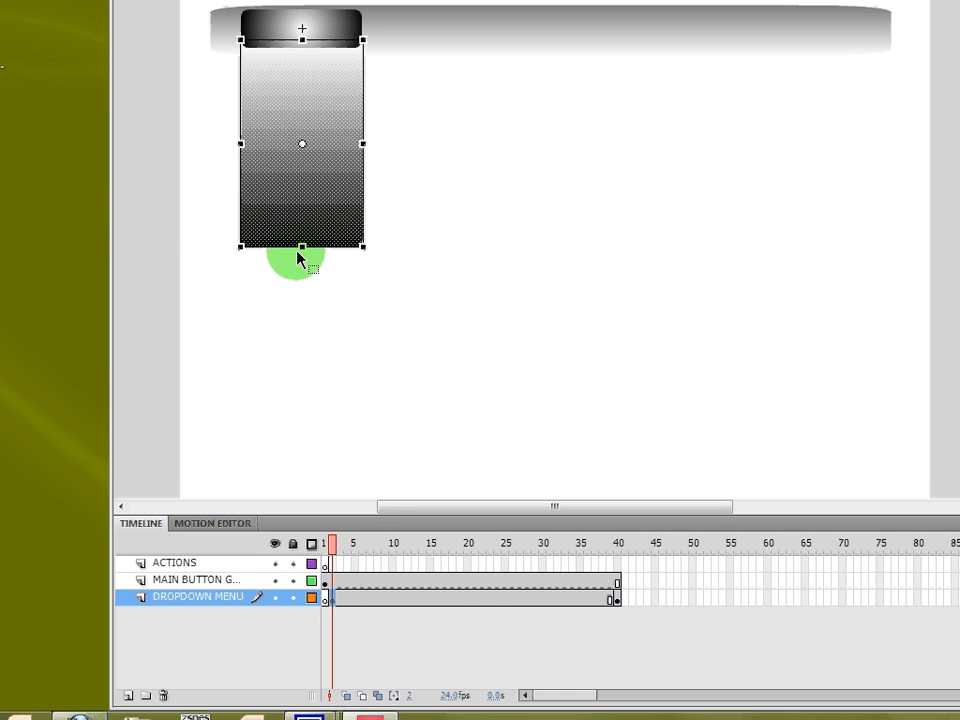
{"action": "left_click_drag", "start_coordinate": [302, 246], "coordinate": [304, 52]}
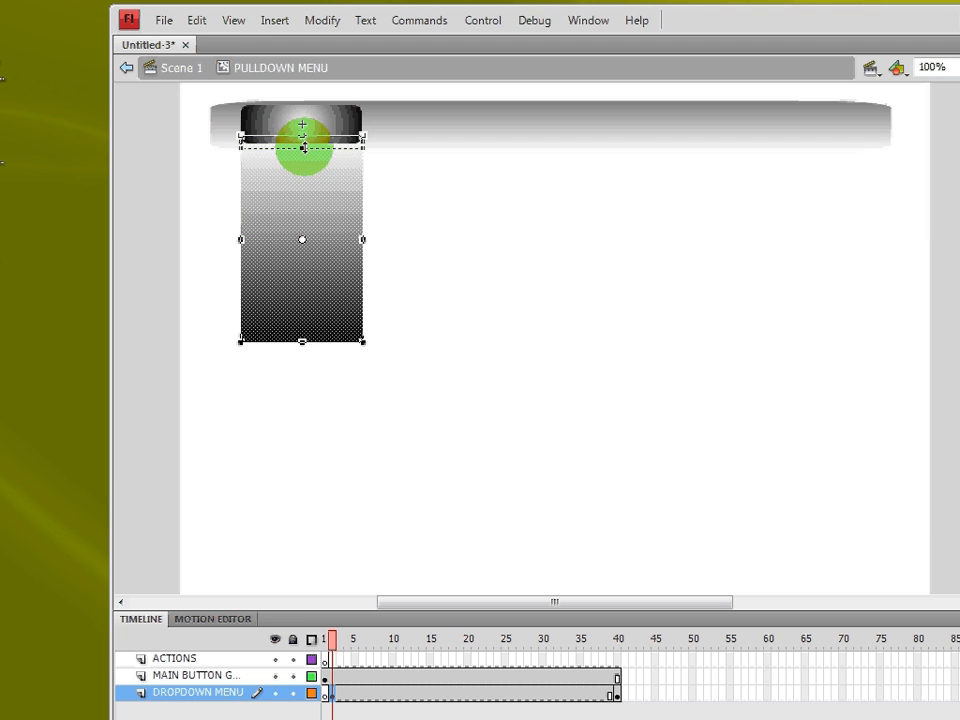
{"action": "left_click_drag", "start_coordinate": [304, 148], "coordinate": [302, 144]}
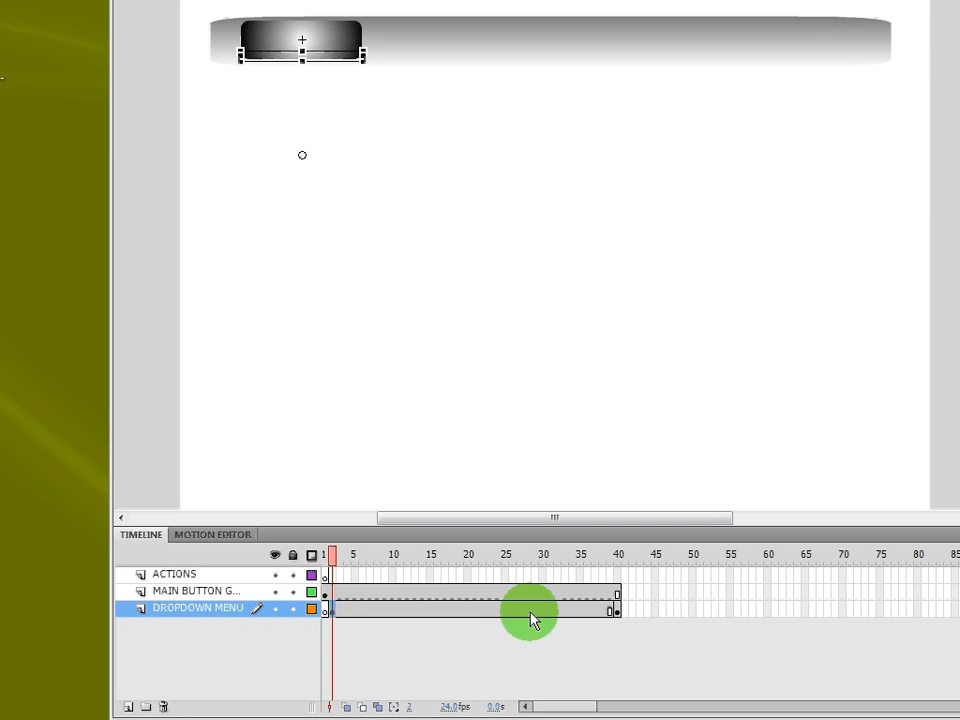
{"action": "left_click", "coordinate": [618, 611]}
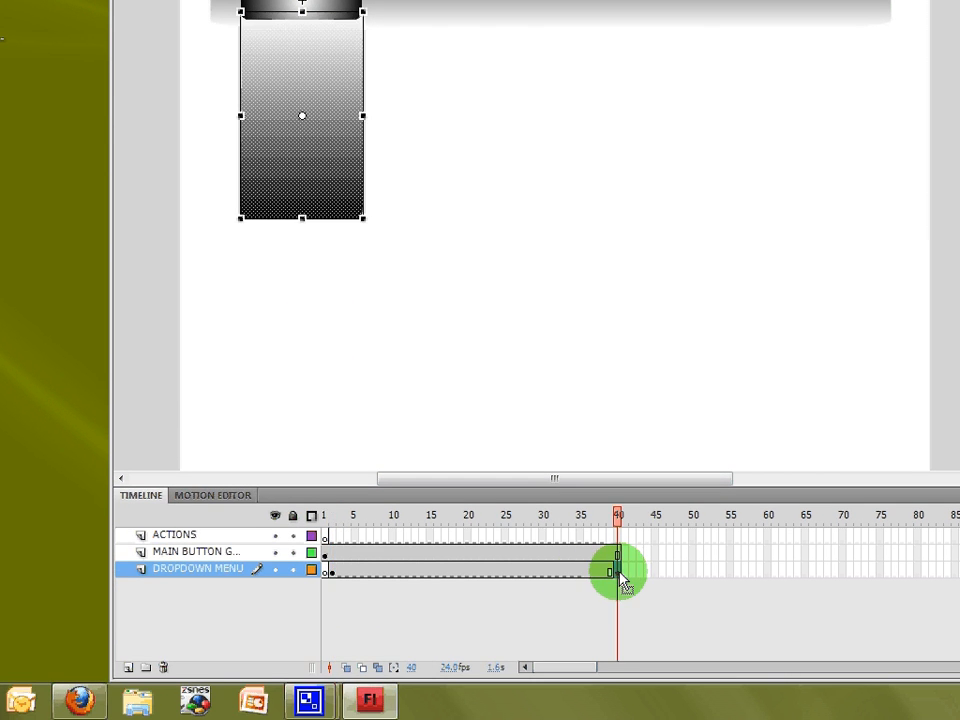
Step: Add a classic tween to DROPDOWN MENU, preview it, then undo the tween, resize and keyframe
{"action": "right_click", "coordinate": [386, 575]}
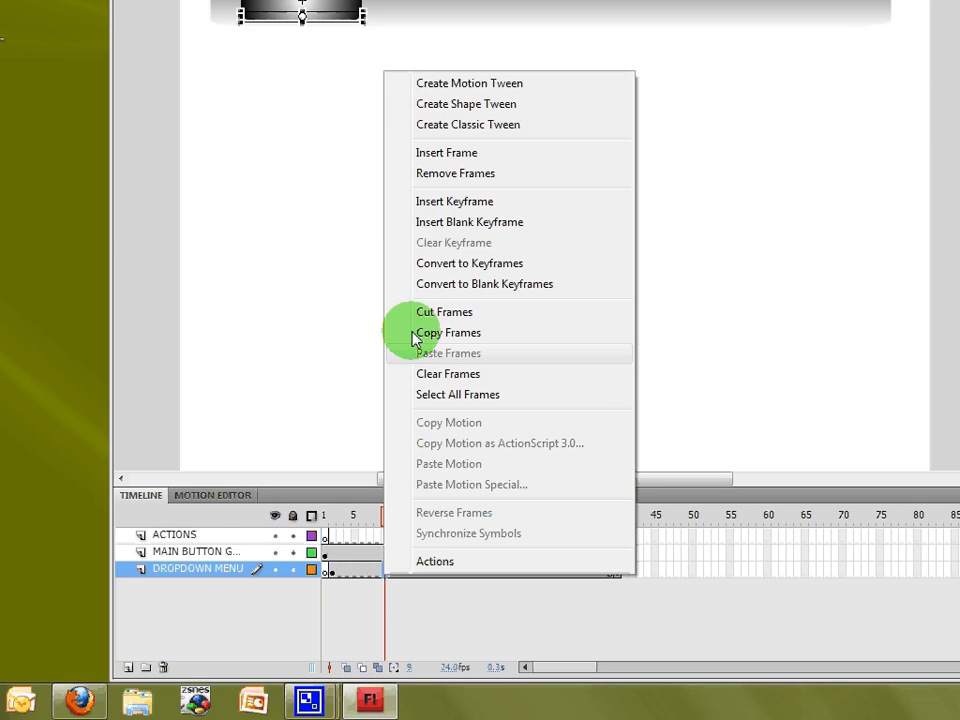
{"action": "left_click", "coordinate": [443, 124]}
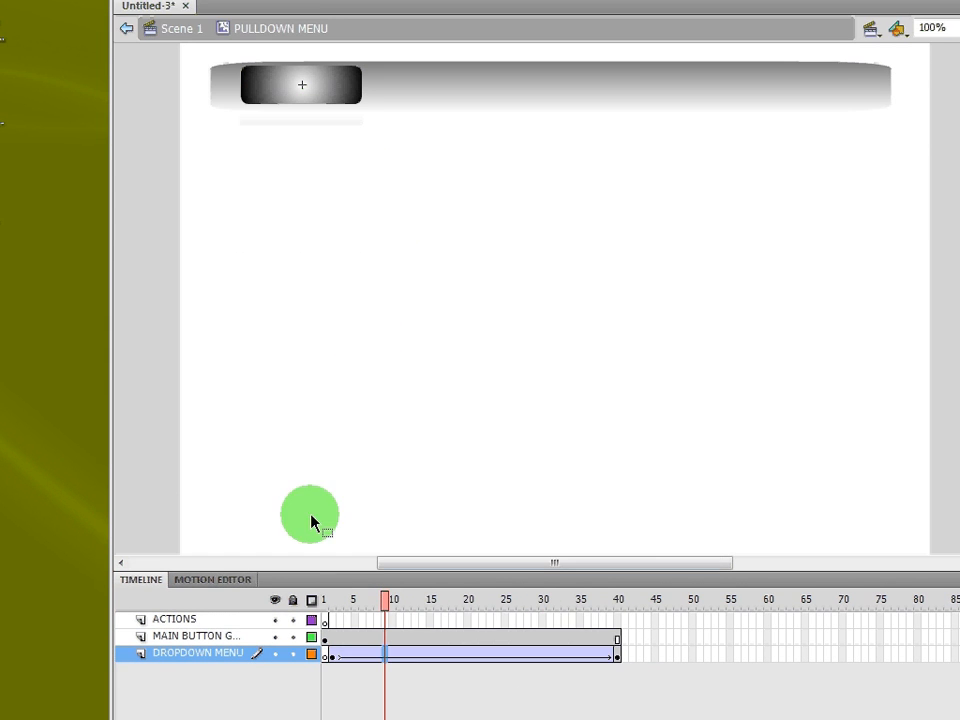
{"action": "left_click_drag", "start_coordinate": [378, 598], "coordinate": [700, 619]}
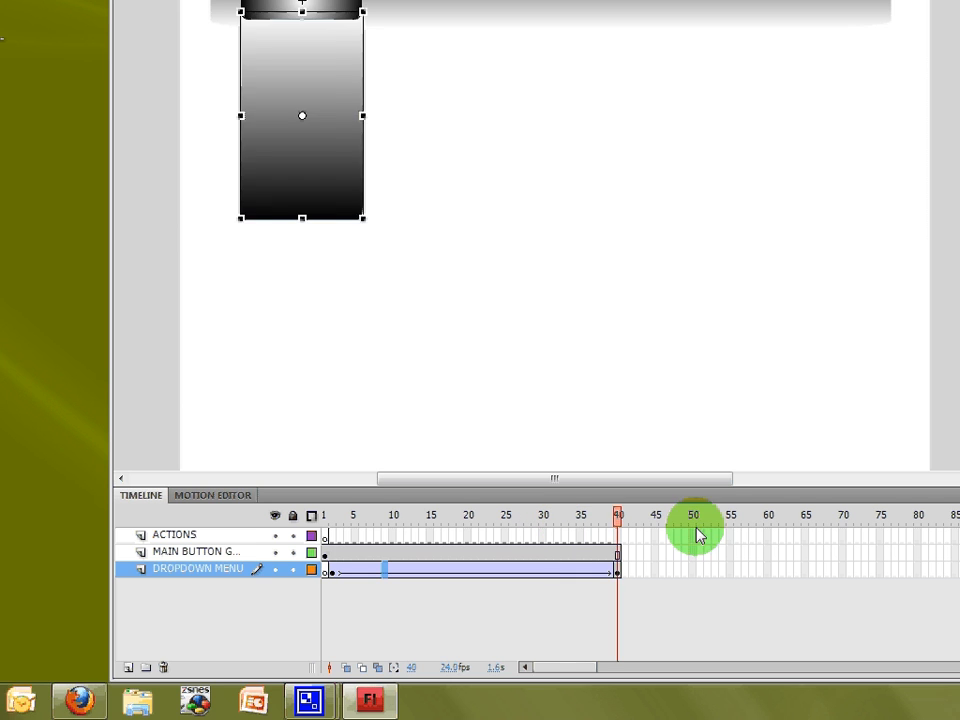
{"action": "left_click", "coordinate": [475, 568]}
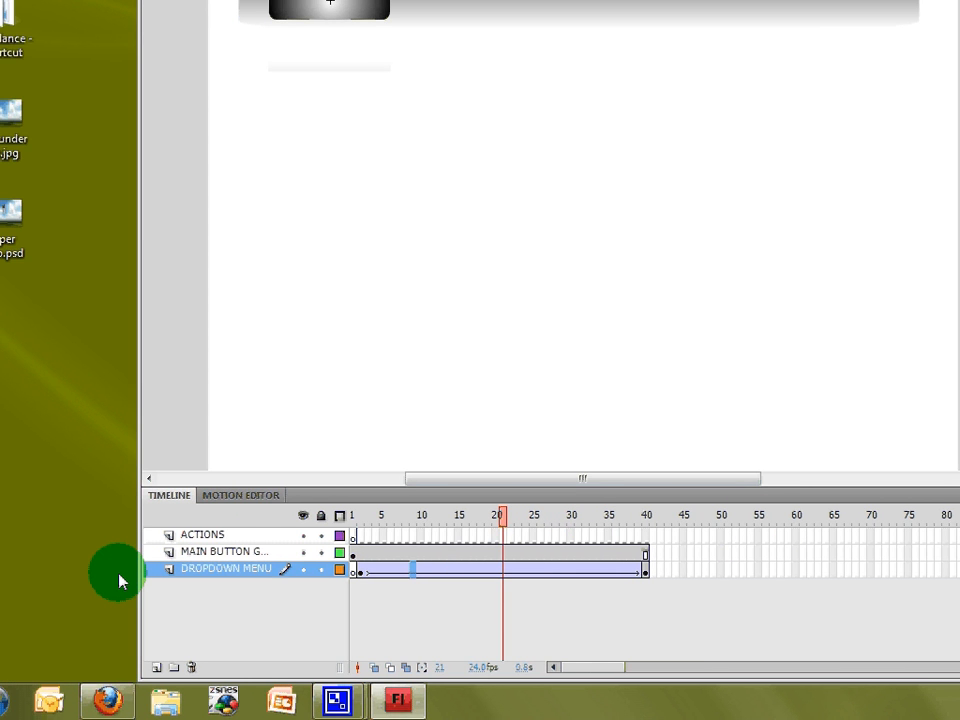
{"action": "key", "text": "ctrl+z"}
{"action": "key", "text": "ctrl+z"}
{"action": "key", "text": "ctrl+z"}
{"action": "key", "text": "ctrl+z"}
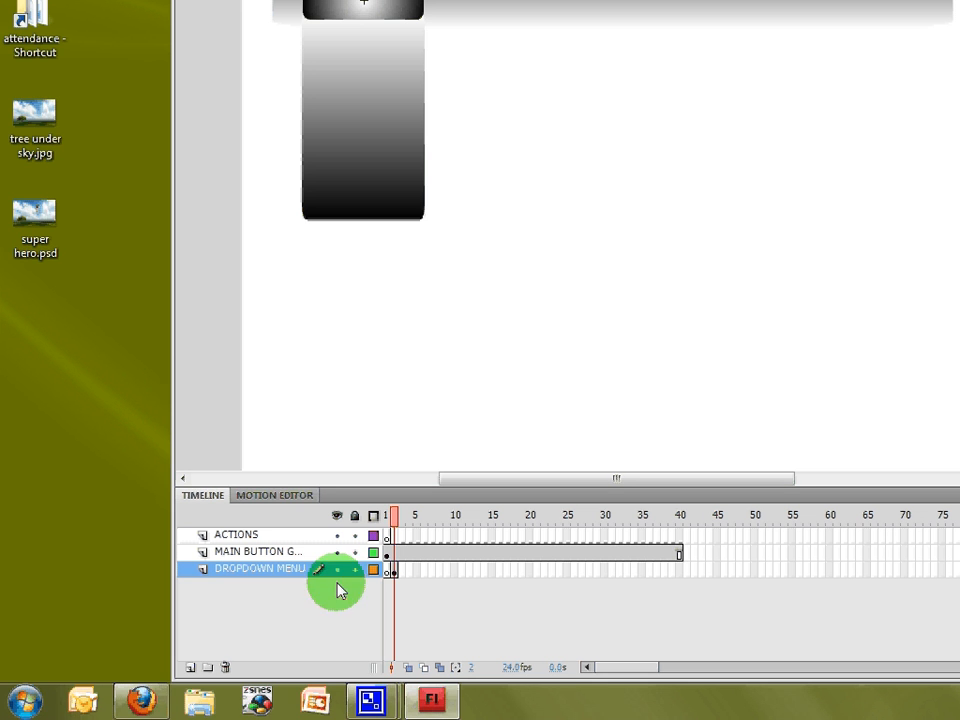
Step: Convert the frame-2 gradient panel into a Graphic symbol named 'PULL DOWN MENU ANIMATION'
{"action": "left_click", "coordinate": [393, 569]}
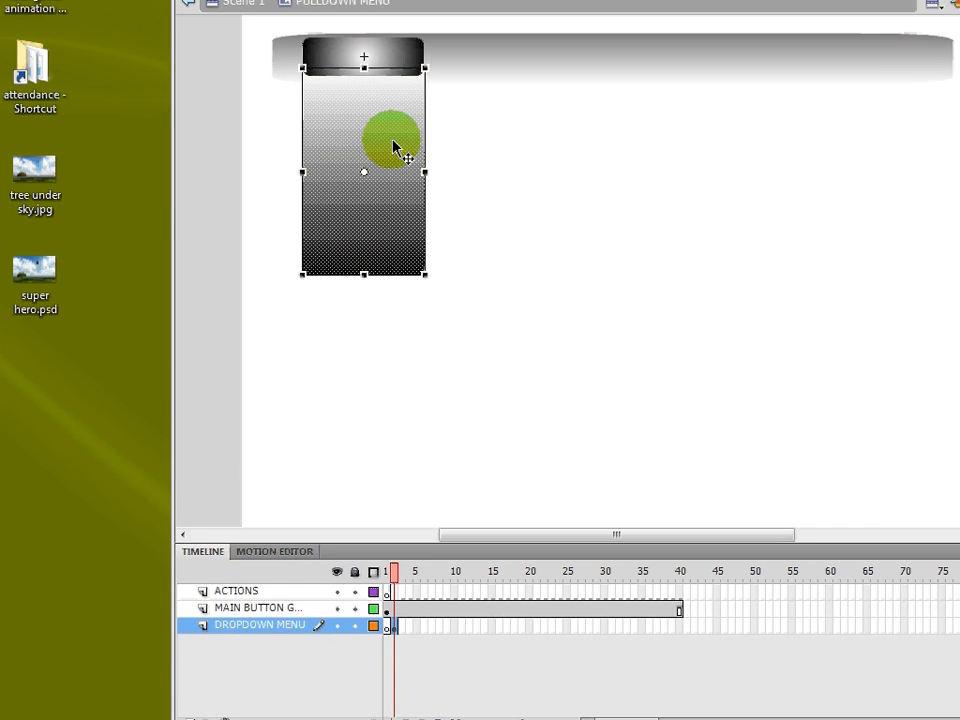
{"action": "right_click", "coordinate": [405, 265]}
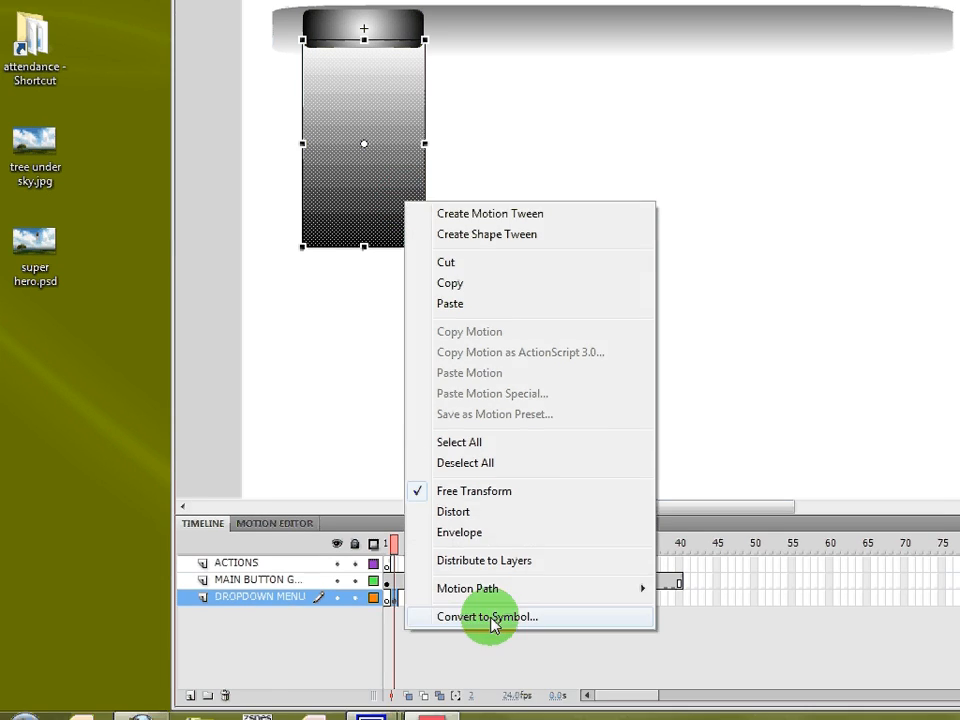
{"action": "left_click", "coordinate": [490, 672]}
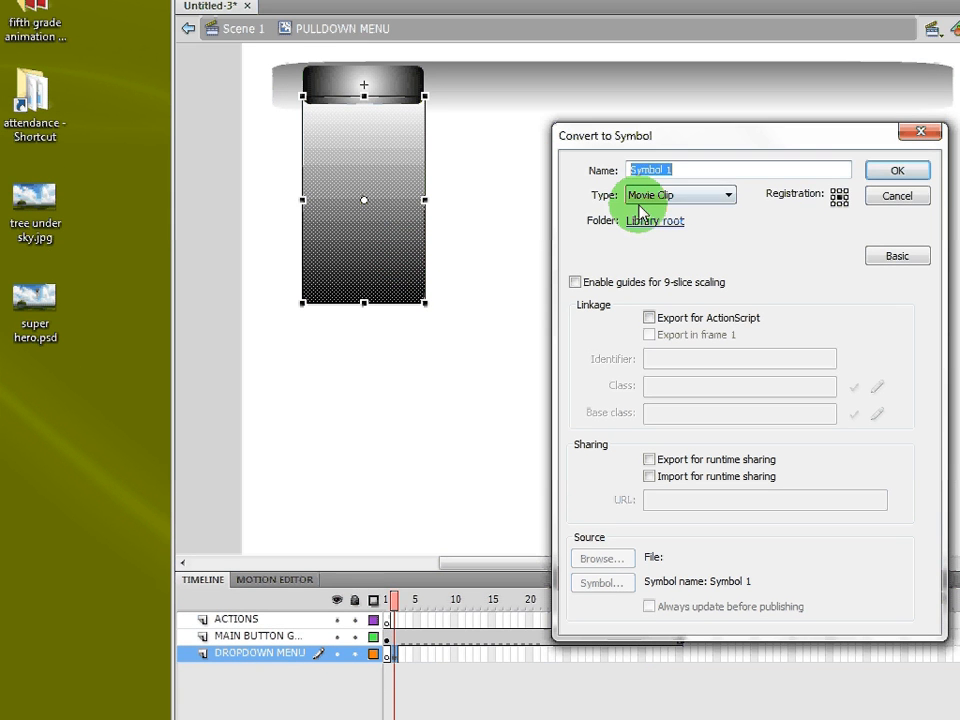
{"action": "left_click", "coordinate": [636, 110]}
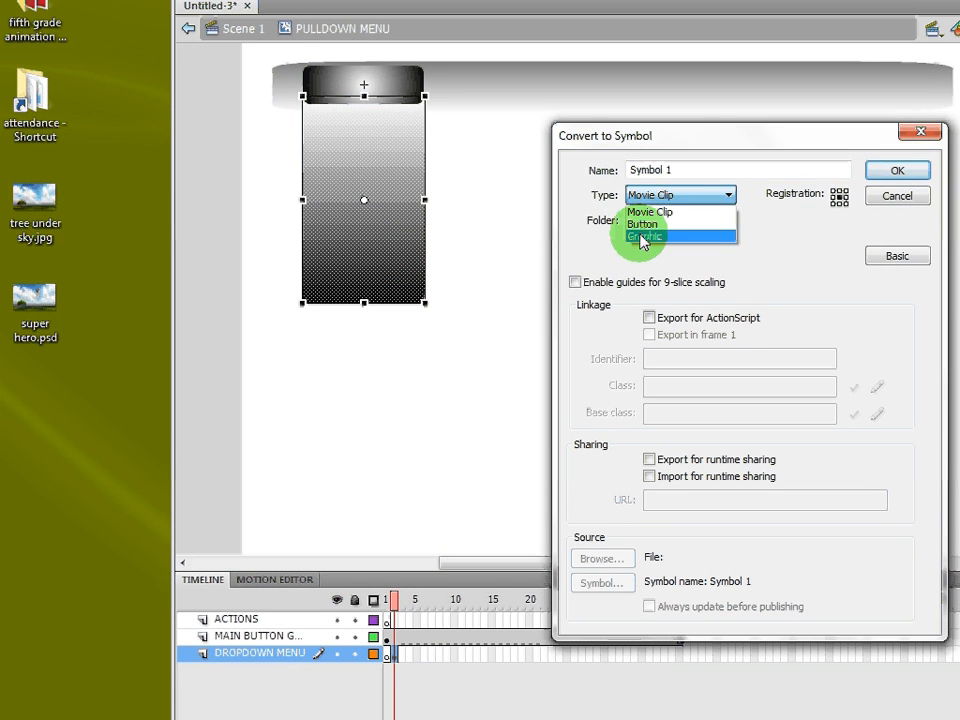
{"action": "left_click", "coordinate": [643, 237]}
{"action": "double_click", "coordinate": [671, 169]}
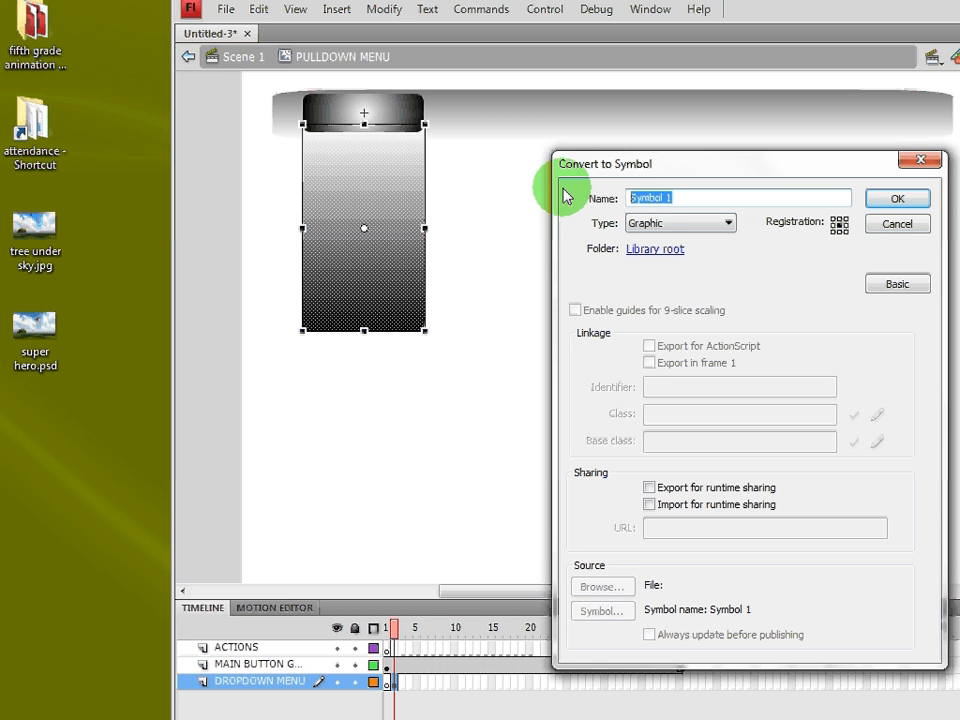
{"action": "type", "text": "PULL DOW"}
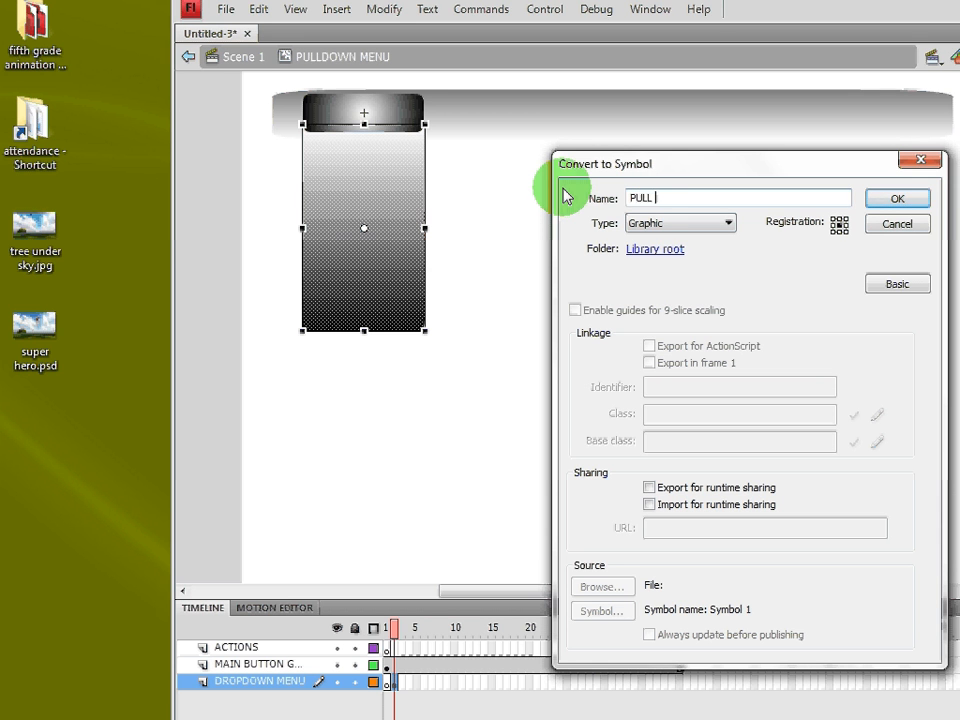
{"action": "type", "text": "N MENU ANIMATION"}
{"action": "key", "text": "Return"}
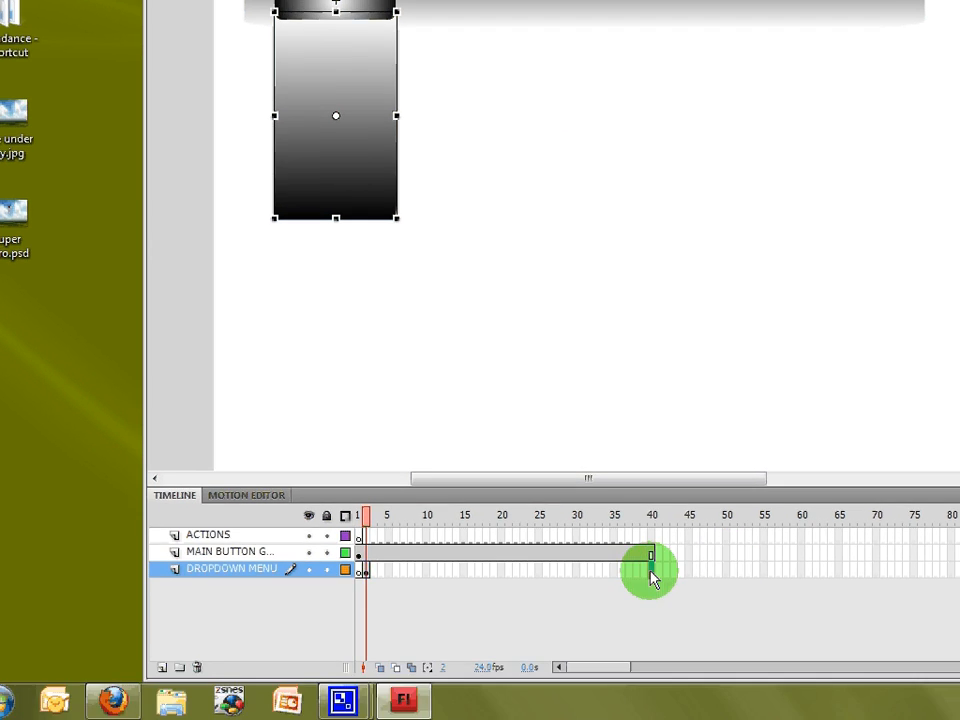
Step: Add a keyframe at frame 40 and squash the frame-2 panel up to button height
{"action": "right_click", "coordinate": [680, 683]}
{"action": "left_click", "coordinate": [750, 197]}
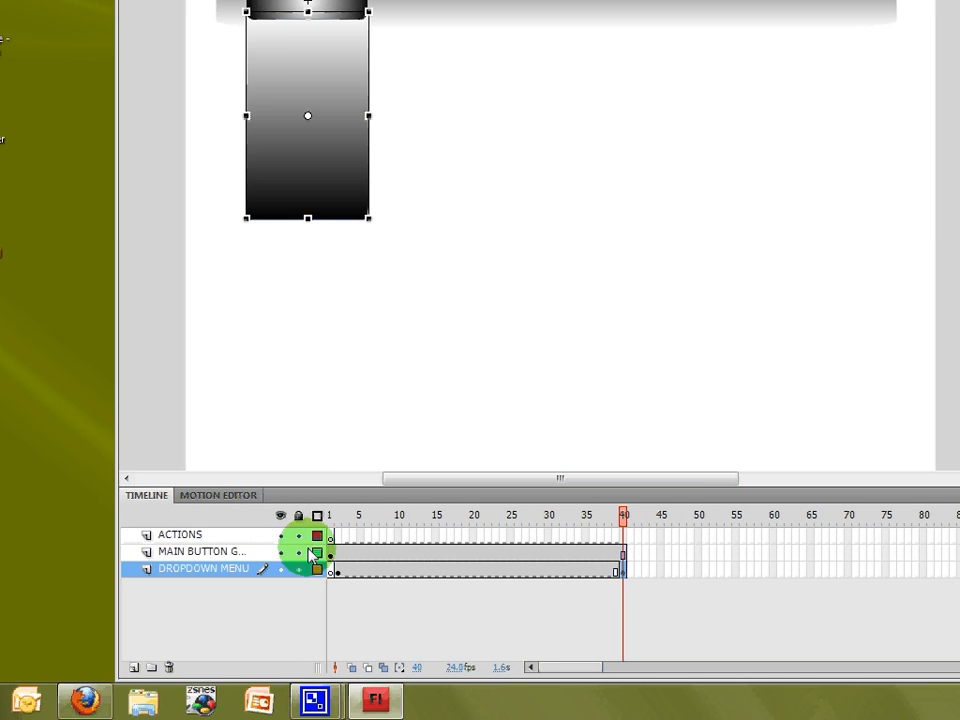
{"action": "left_click", "coordinate": [338, 572]}
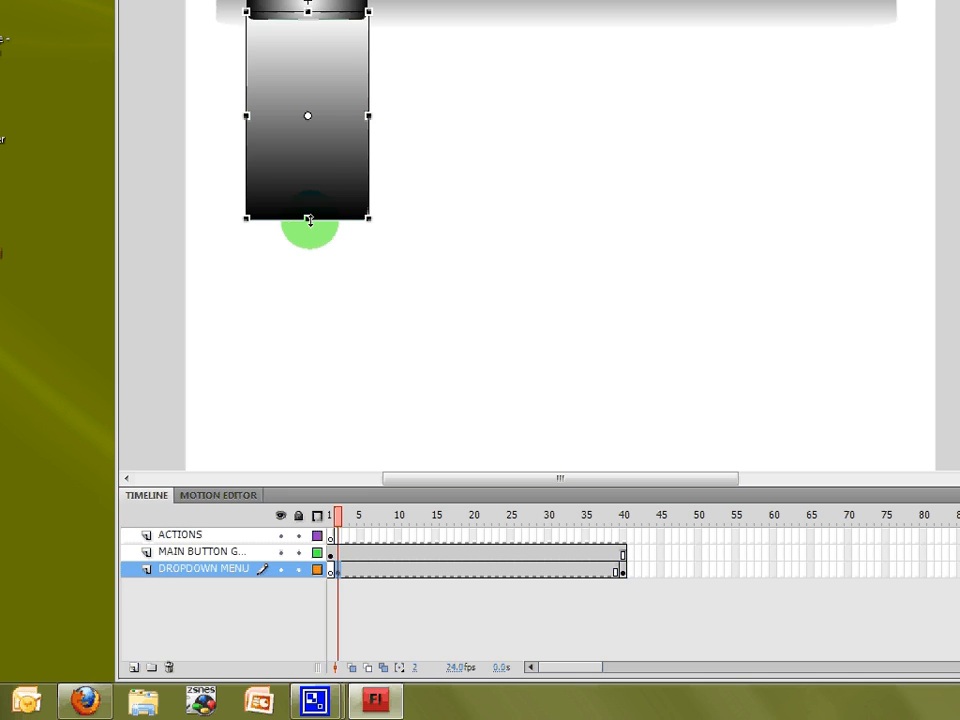
{"action": "left_click_drag", "start_coordinate": [309, 219], "coordinate": [322, 54]}
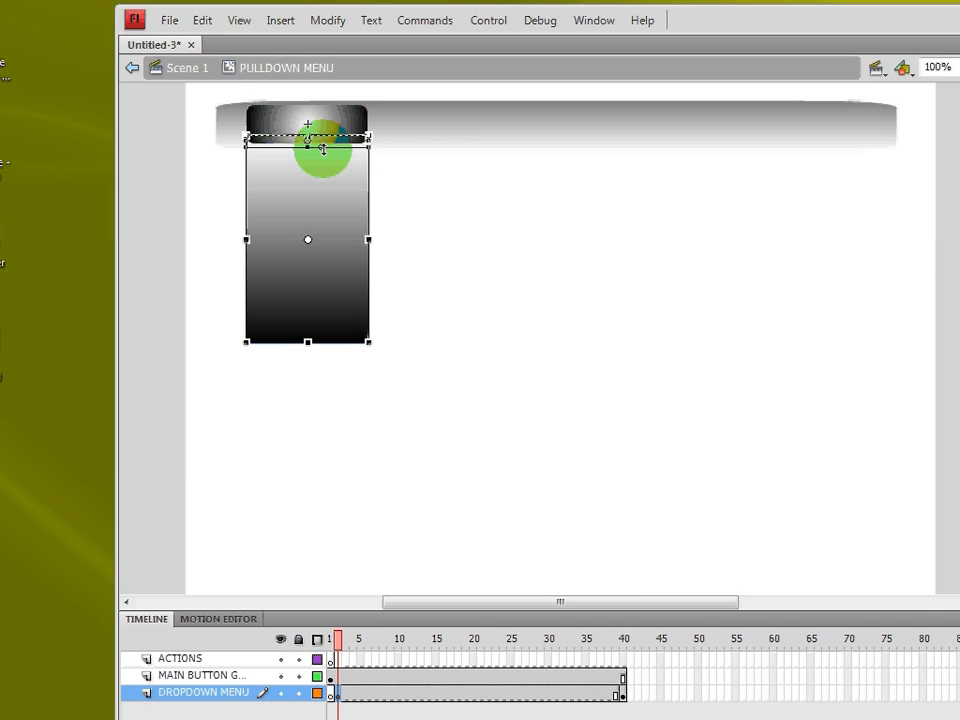
{"action": "left_click_drag", "start_coordinate": [322, 148], "coordinate": [322, 147]}
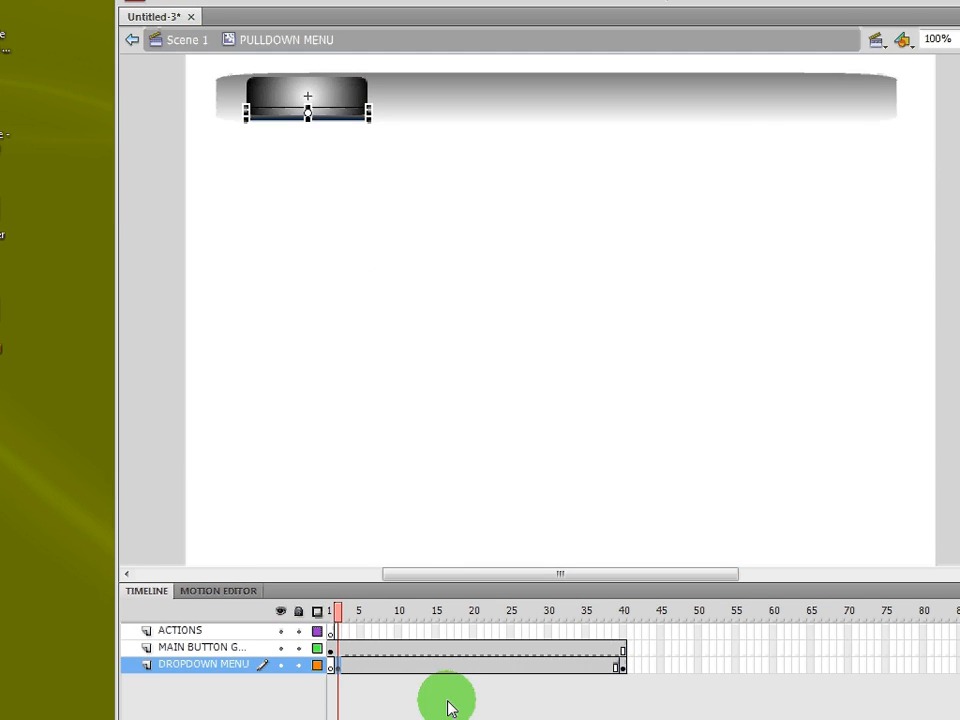
Step: Create a classic tween on the DROPDOWN MENU span, then rewind and play the animation
{"action": "right_click", "coordinate": [405, 556]}
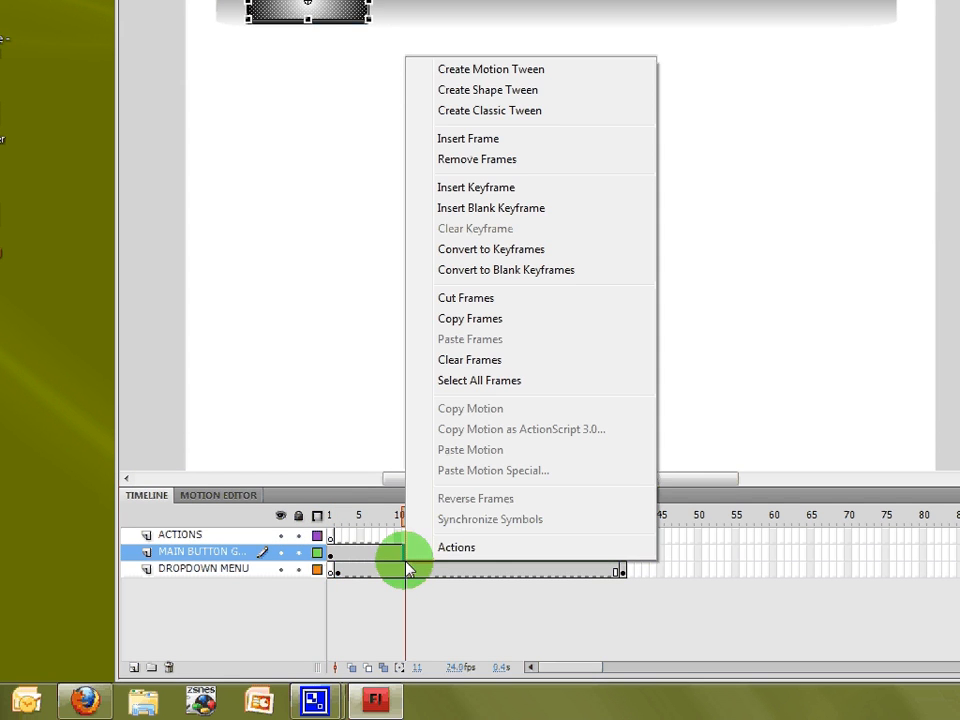
{"action": "left_click", "coordinate": [406, 570]}
{"action": "right_click", "coordinate": [406, 570]}
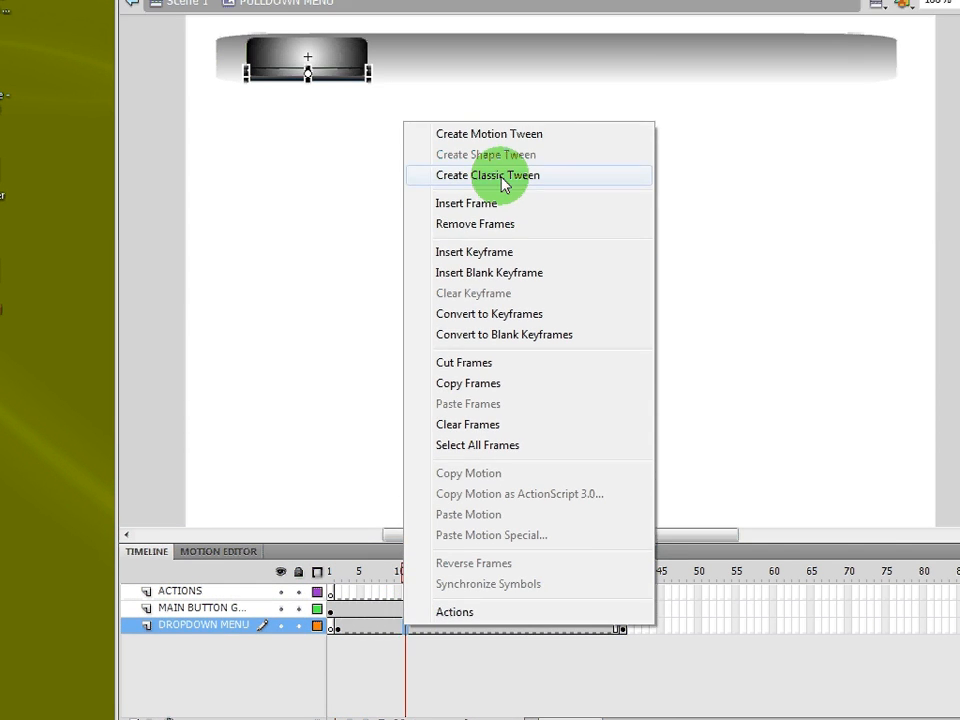
{"action": "left_click", "coordinate": [498, 120]}
{"action": "left_click_drag", "start_coordinate": [400, 512], "coordinate": [563, 527]}
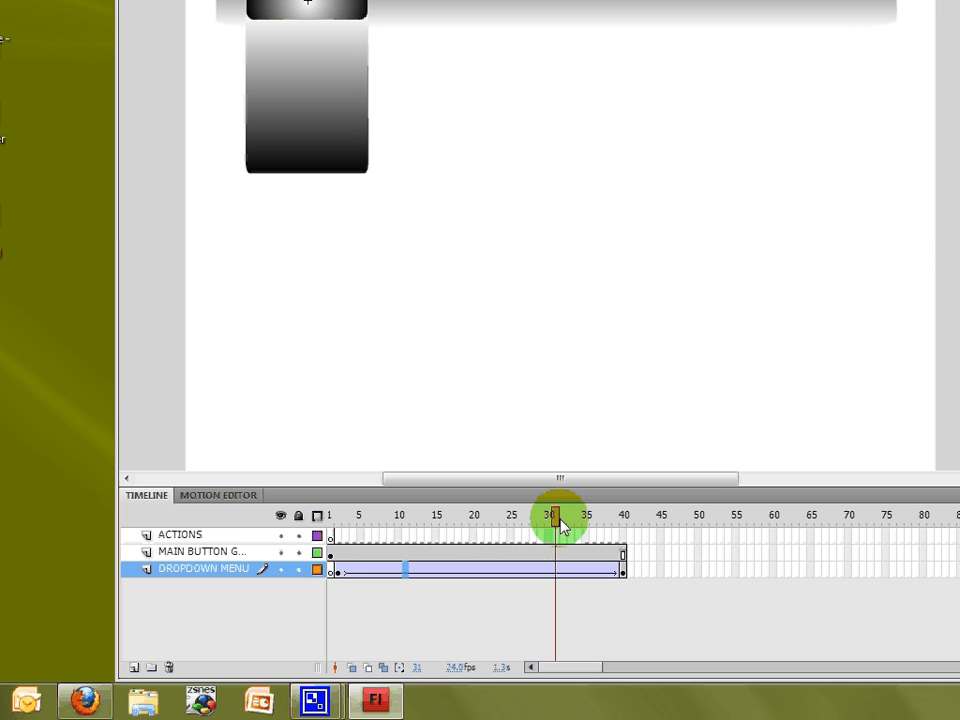
{"action": "left_click", "coordinate": [560, 573]}
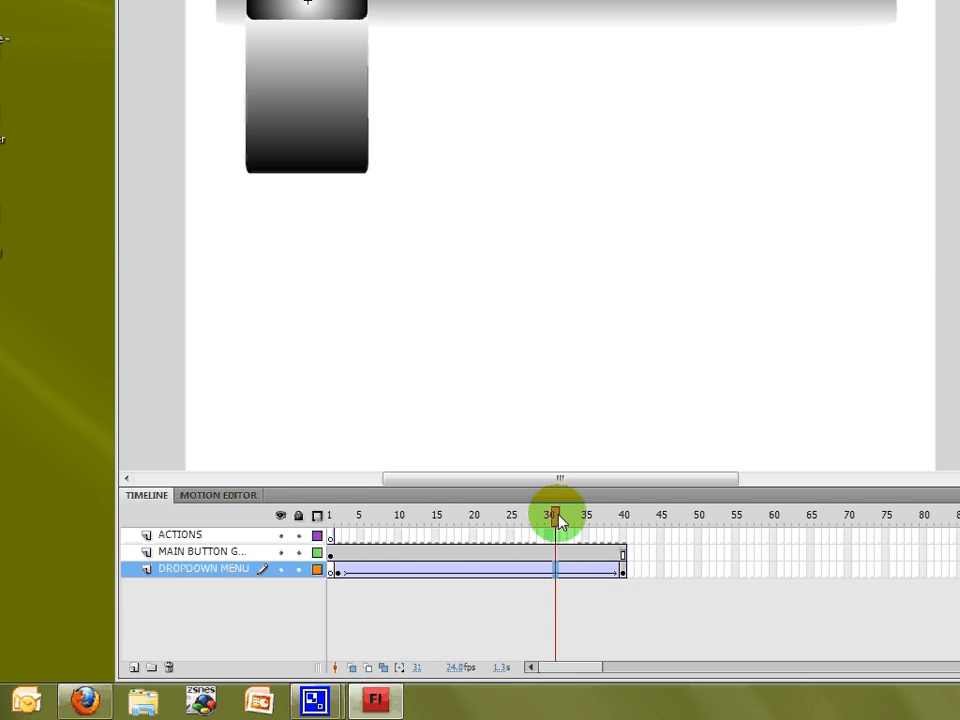
{"action": "left_click_drag", "start_coordinate": [553, 514], "coordinate": [281, 499]}
{"action": "key", "text": "Return"}
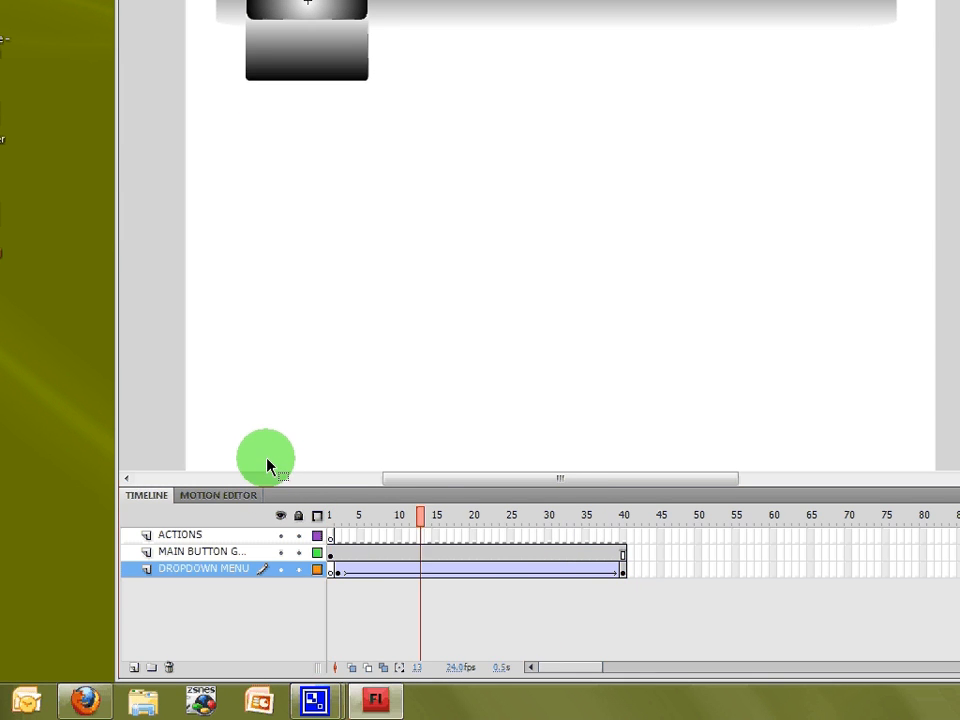
Step: Set the tween's Ease to 100 out at frame 30, then rewind to frame 1
{"action": "left_click", "coordinate": [549, 570]}
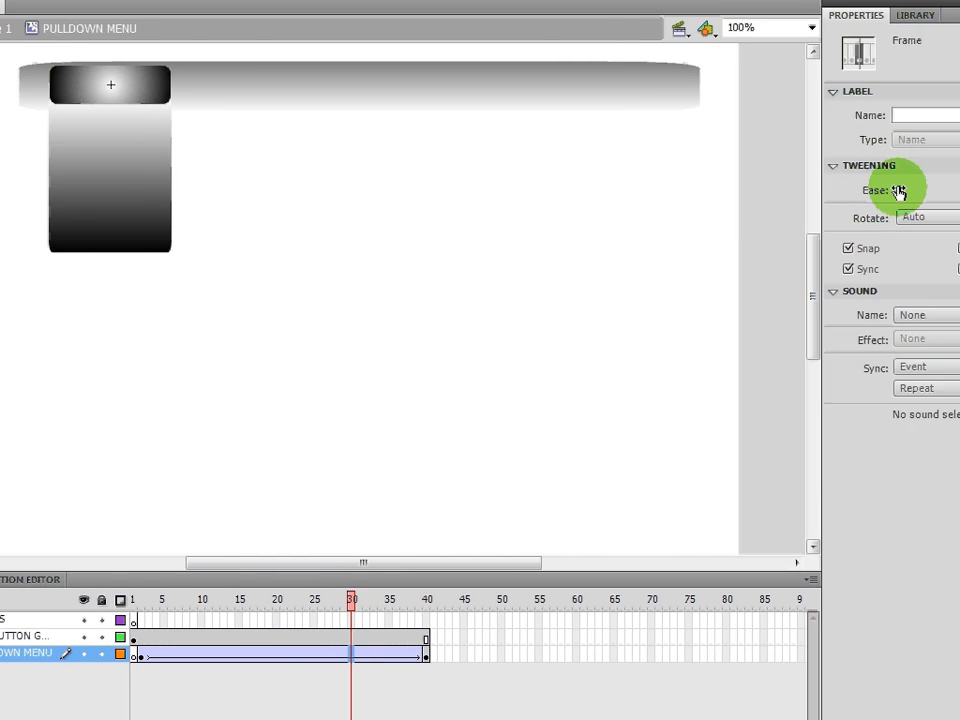
{"action": "left_click_drag", "start_coordinate": [898, 192], "coordinate": [959, 197]}
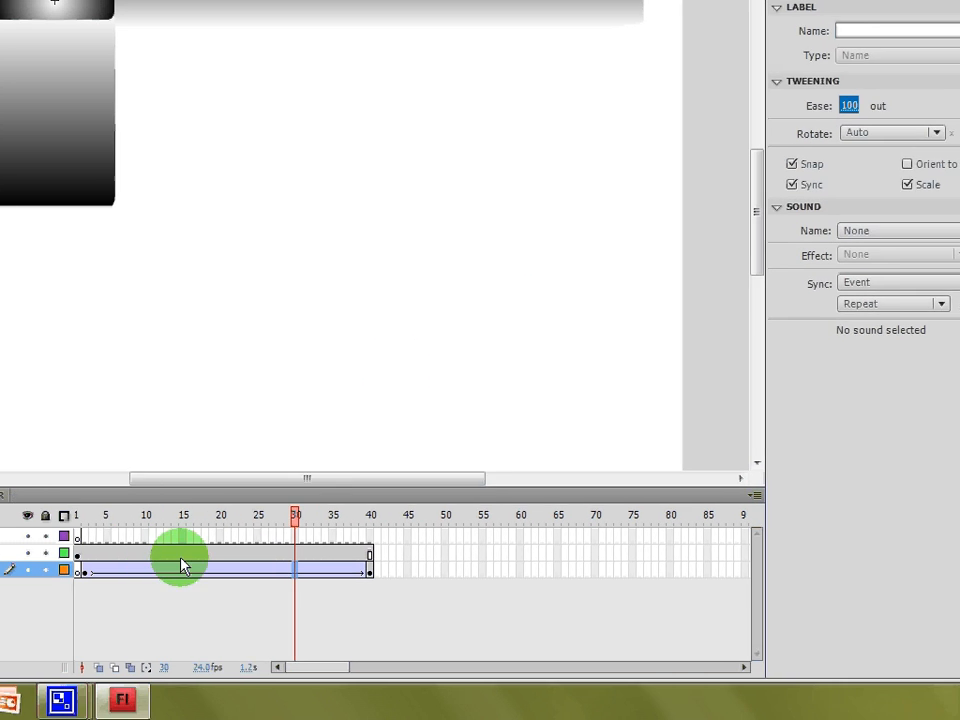
{"action": "left_click_drag", "start_coordinate": [244, 519], "coordinate": [191, 516]}
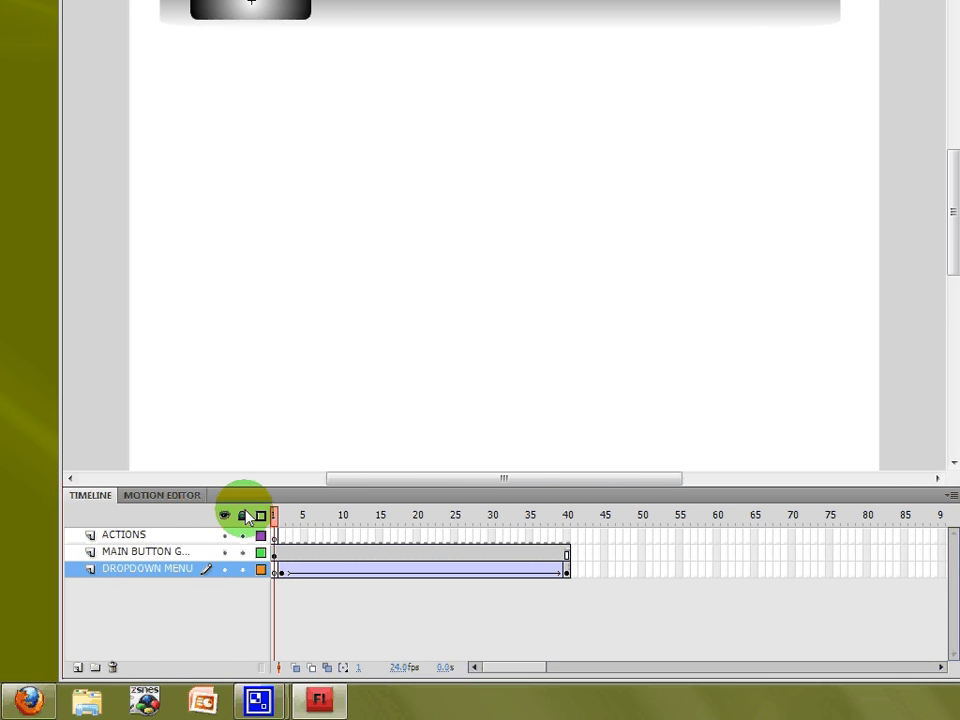
{"action": "key", "text": "Return"}
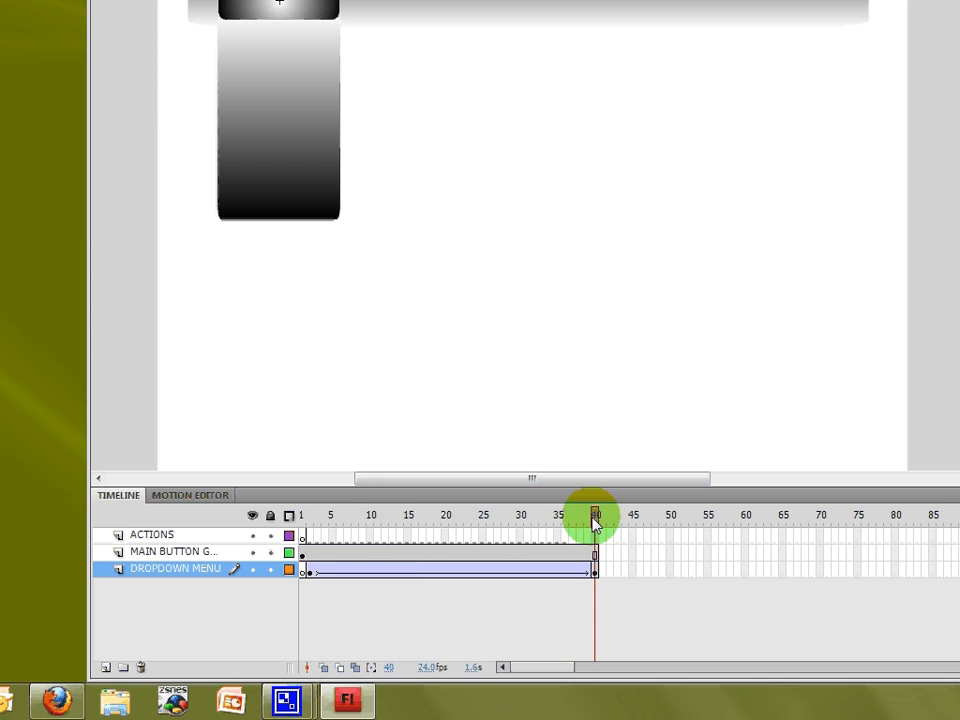
{"action": "mouse_move", "coordinate": [596, 514]}
{"action": "left_mouse_down"}
{"action": "mouse_move", "coordinate": [287, 508]}
{"action": "mouse_move", "coordinate": [626, 506]}
{"action": "mouse_move", "coordinate": [293, 514]}
{"action": "mouse_move", "coordinate": [611, 516]}
{"action": "mouse_move", "coordinate": [595, 527]}
{"action": "mouse_move", "coordinate": [574, 525]}
{"action": "mouse_move", "coordinate": [603, 527]}
{"action": "mouse_move", "coordinate": [570, 516]}
{"action": "mouse_move", "coordinate": [294, 516]}
{"action": "mouse_move", "coordinate": [603, 527]}
{"action": "left_mouse_up"}
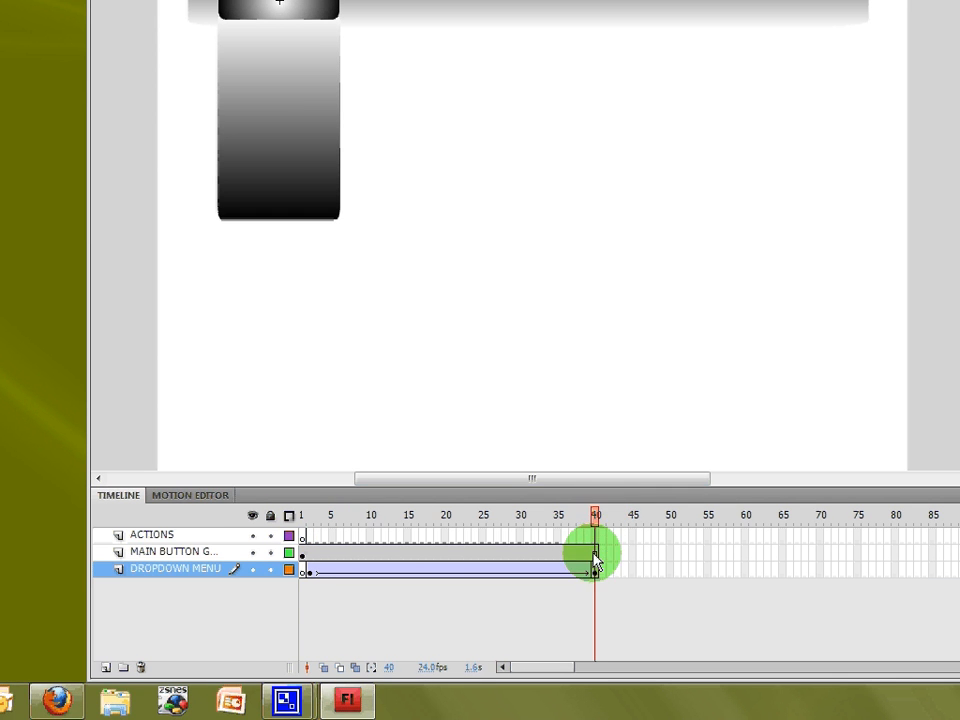